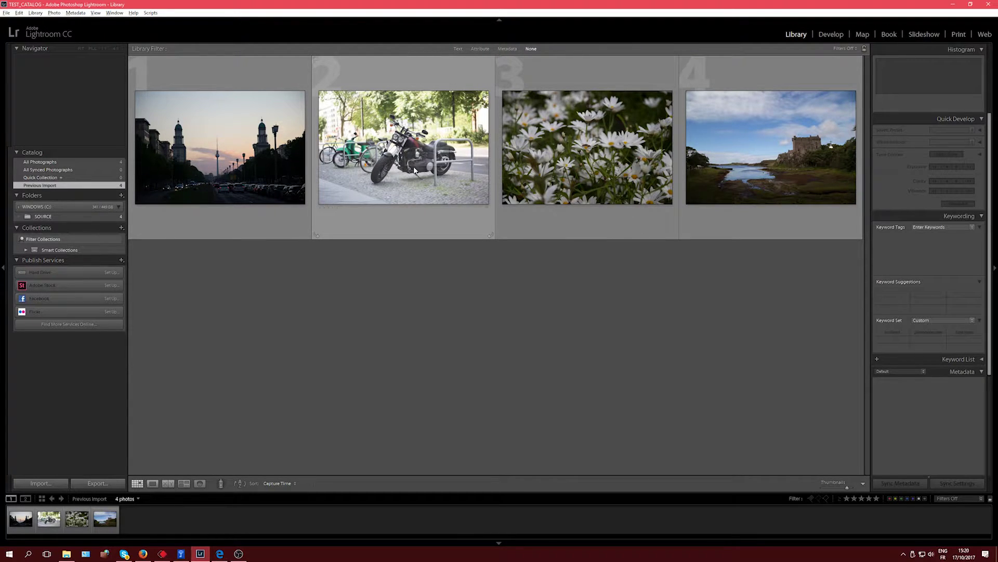
# Select the motorcycle photo among the imported pictures and open it in the Develop module
pyautogui.click(786, 164)
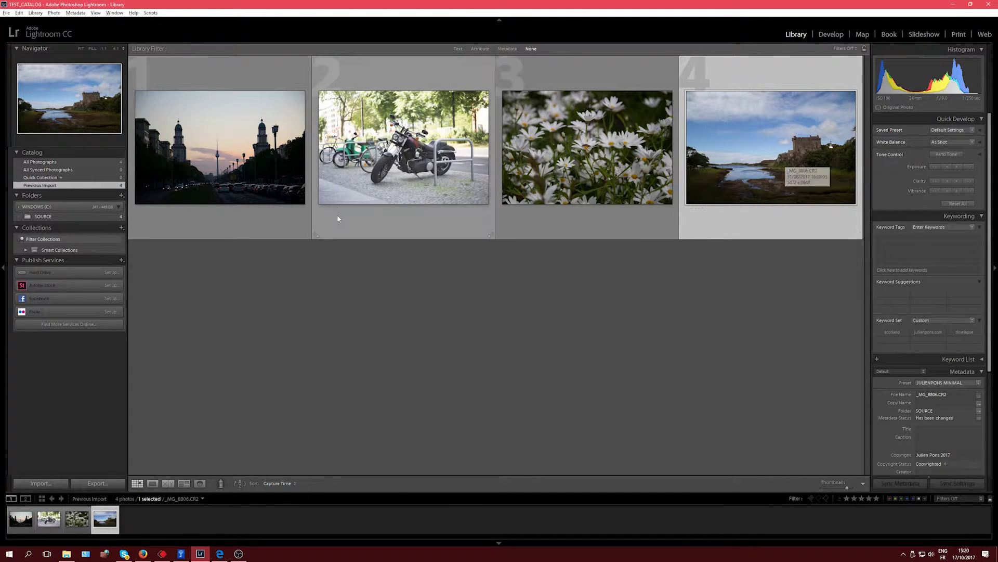
pyautogui.click(253, 173)
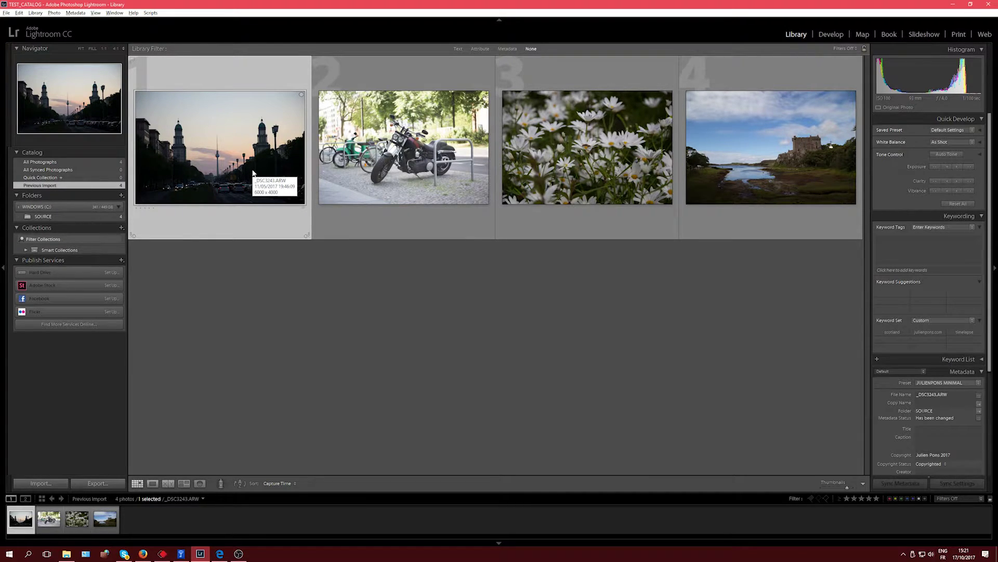
pyautogui.click(755, 165)
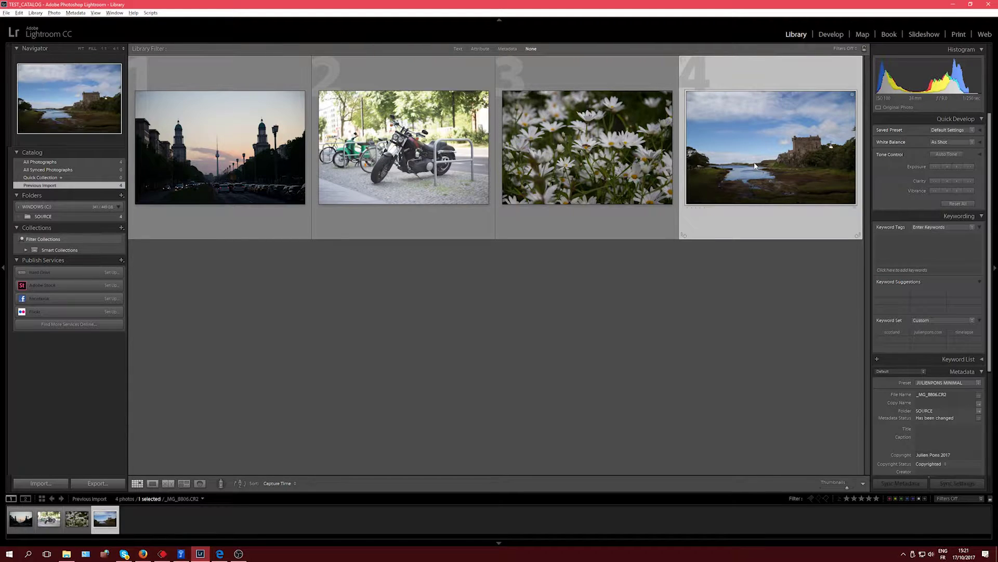
pyautogui.click(286, 166)
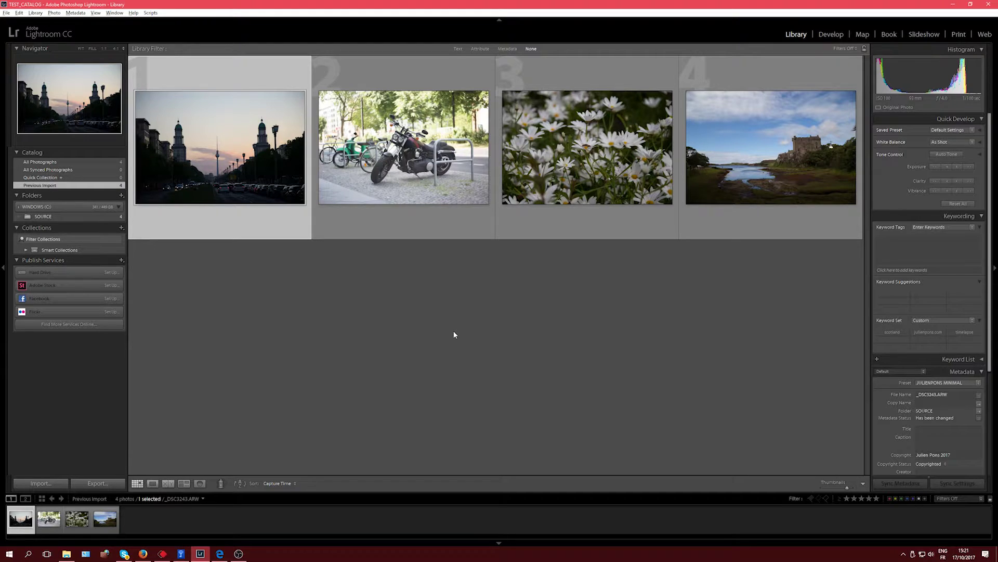
pyautogui.click(400, 231)
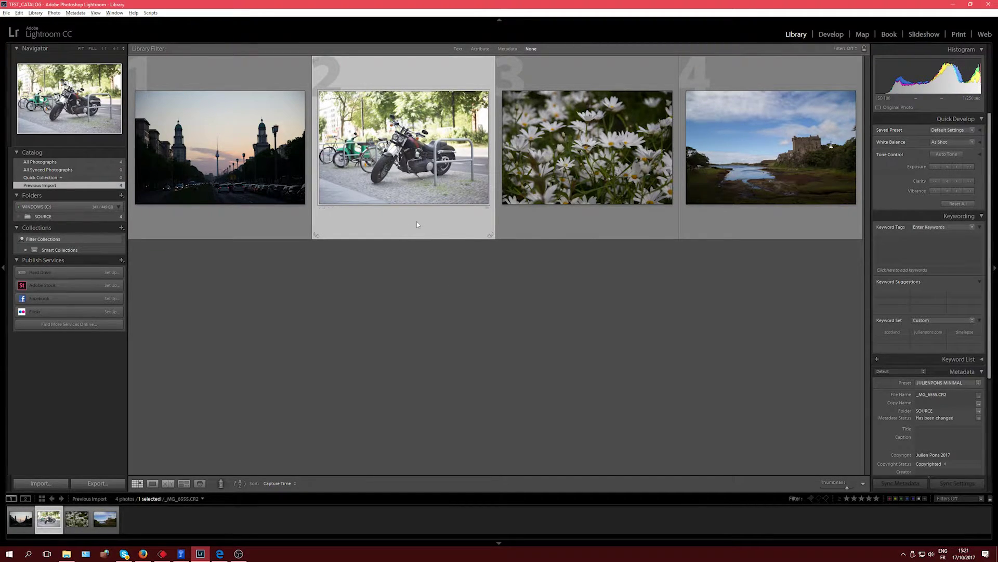
pyautogui.click(830, 36)
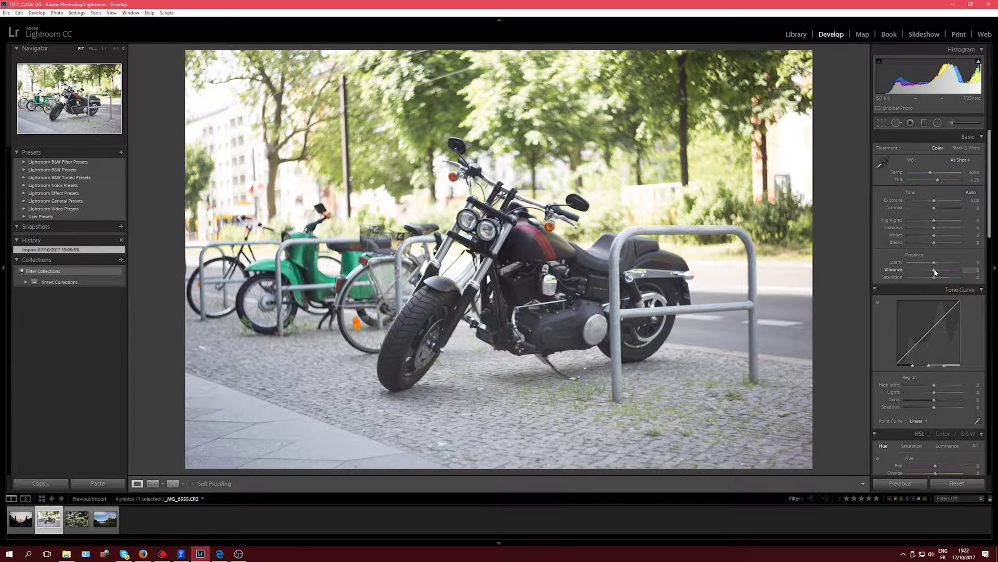
# Try Vibrance at +100 on a close-up of the green scooter behind the motorcycle and reset it to 0
pyautogui.moveTo(935, 271)
pyautogui.mouseDown()
pyautogui.moveTo(962, 270)
pyautogui.moveTo(878, 268)
pyautogui.moveTo(934, 270)
pyautogui.mouseUp()
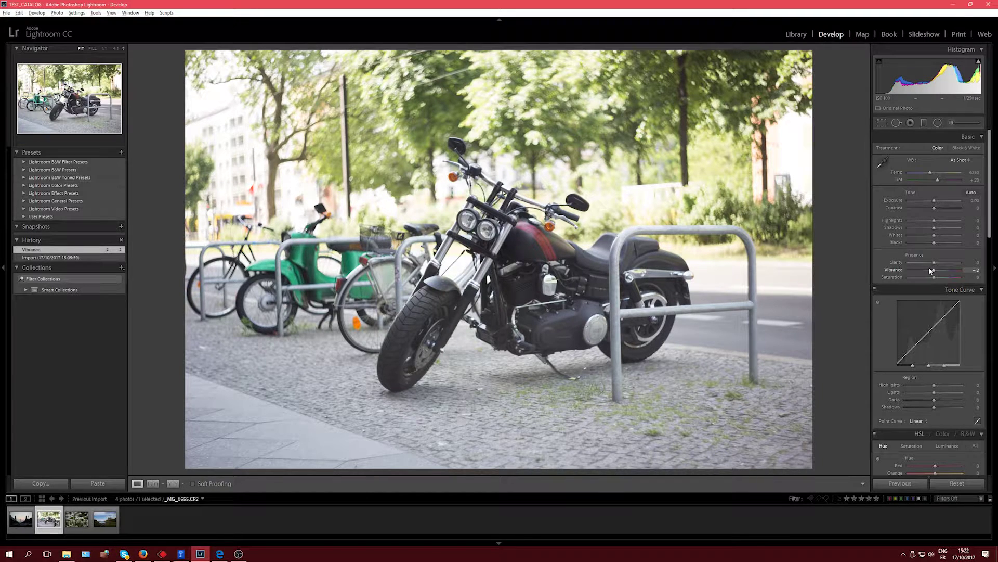
pyautogui.click(547, 243)
pyautogui.moveTo(421, 129); pyautogui.dragTo(539, 163)
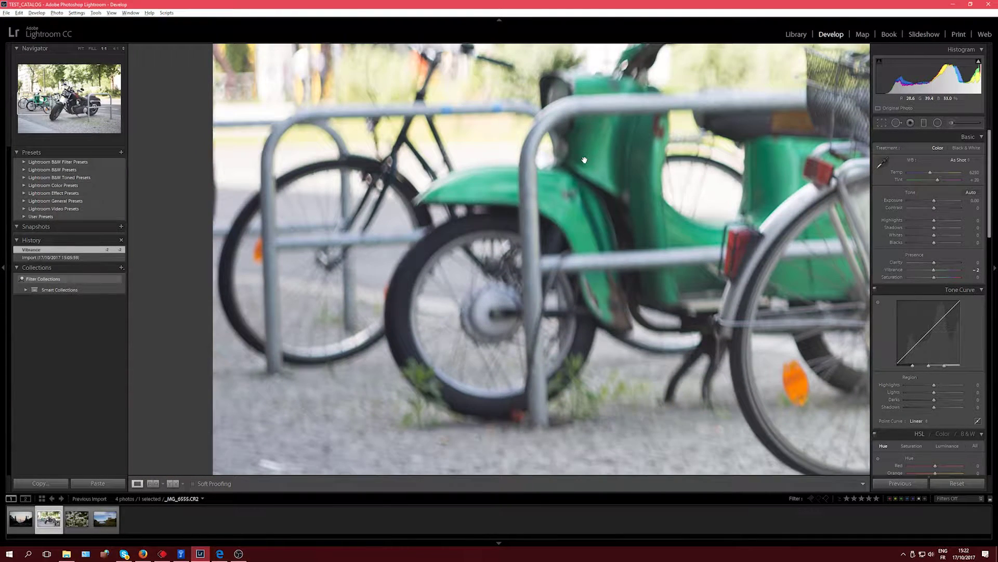
pyautogui.moveTo(636, 142); pyautogui.dragTo(539, 226)
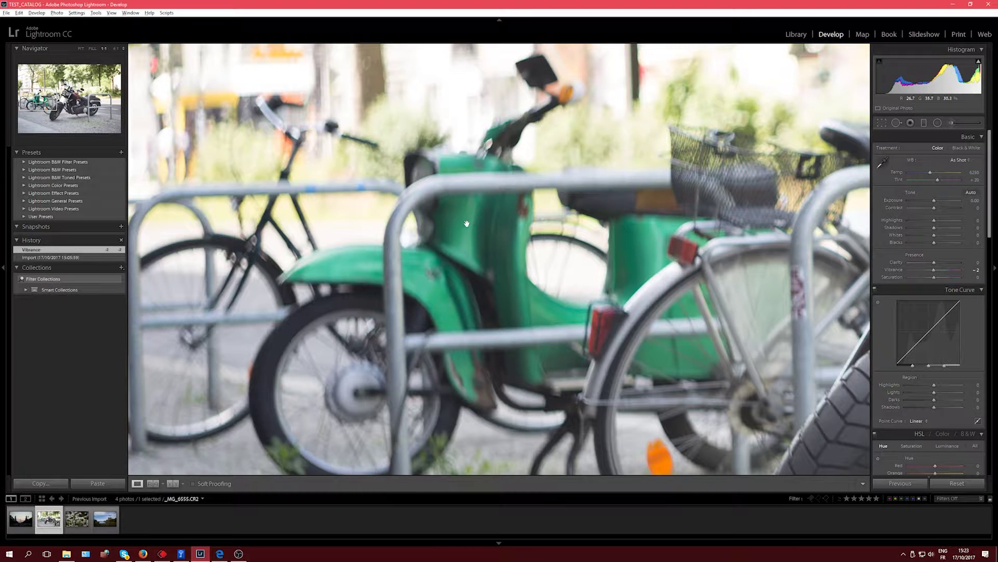
pyautogui.click(115, 48)
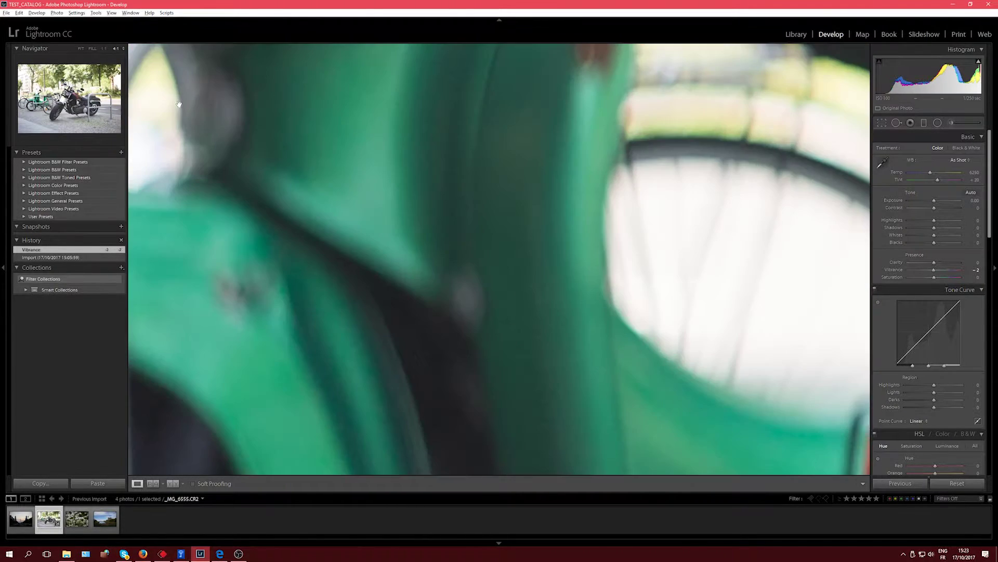
pyautogui.moveTo(455, 162); pyautogui.dragTo(555, 187)
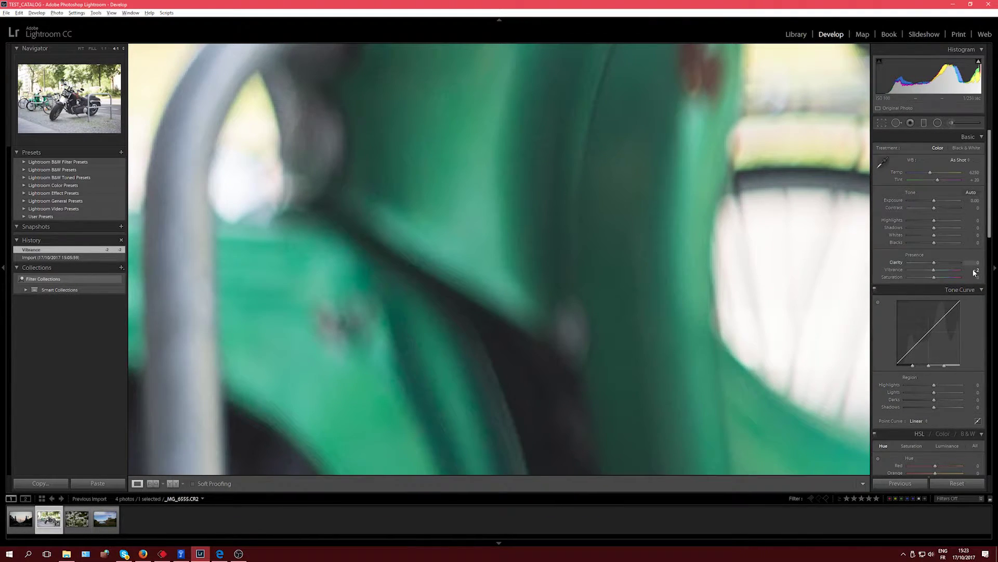
pyautogui.moveTo(934, 269); pyautogui.dragTo(982, 271)
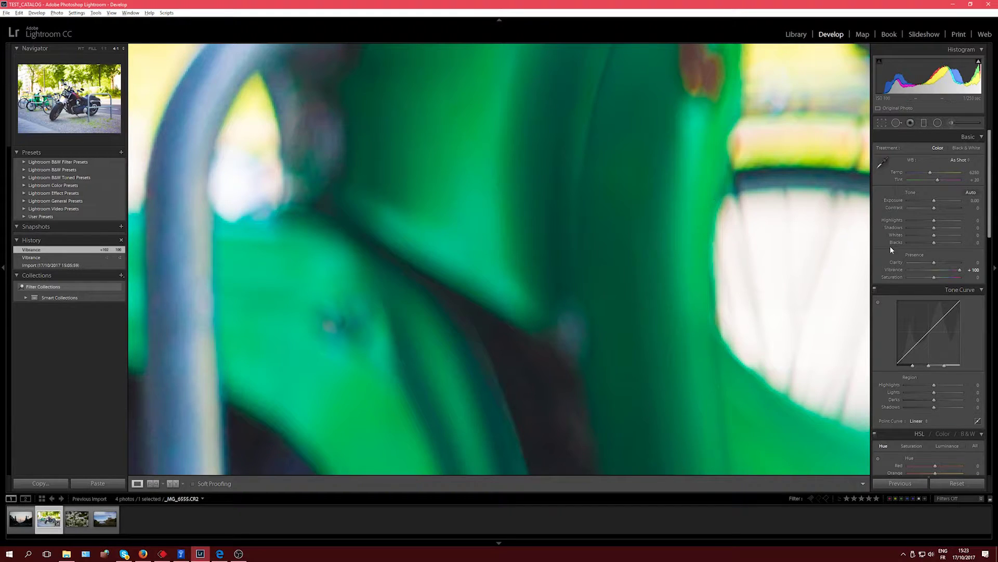
pyautogui.doubleClick(897, 270)
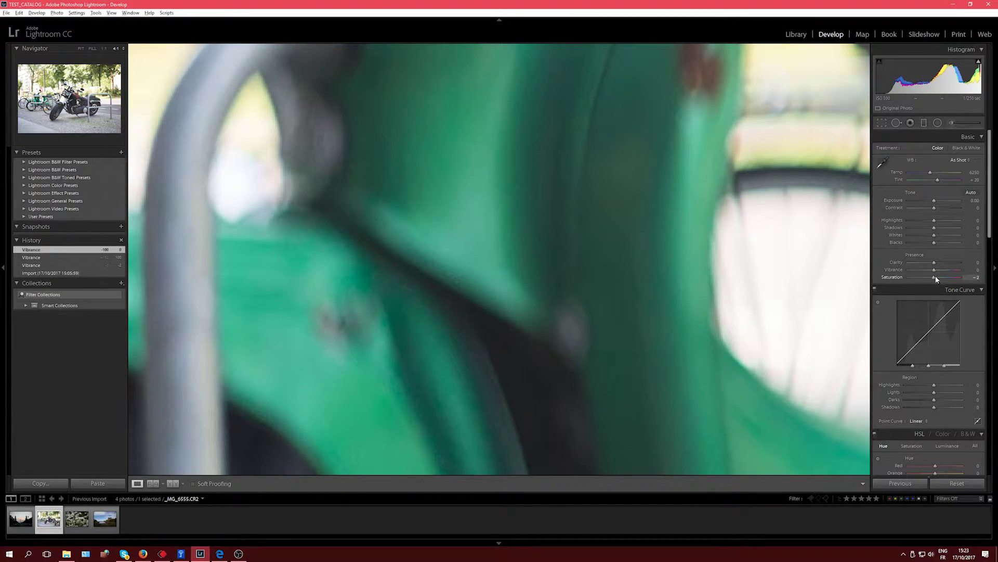
# Try Saturation at +100 on the green scooter close-up, inspect the yellow area beside it, and reset it to 0
pyautogui.moveTo(935, 277); pyautogui.dragTo(980, 280)
pyautogui.moveTo(629, 158); pyautogui.dragTo(532, 270)
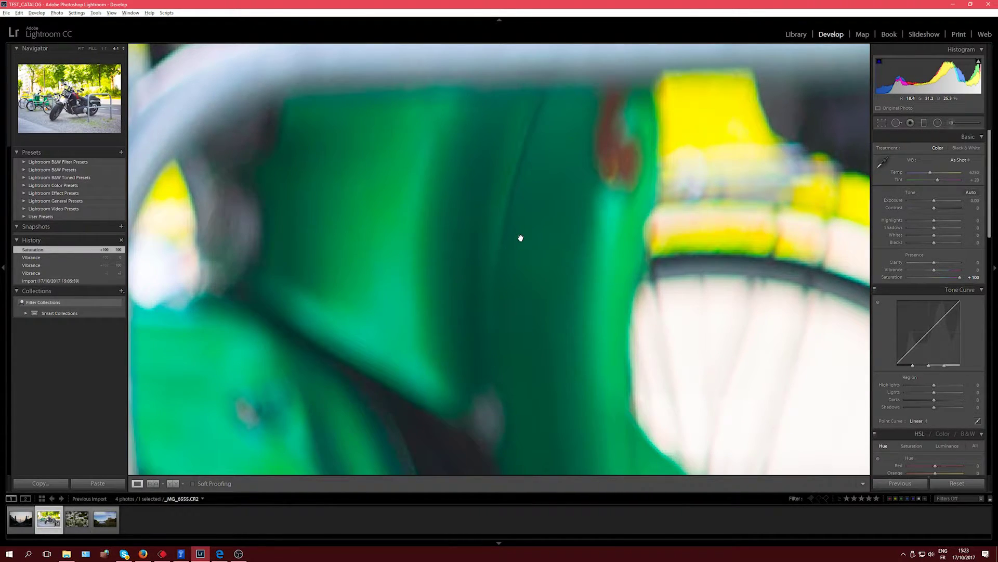
pyautogui.moveTo(601, 187); pyautogui.dragTo(509, 213)
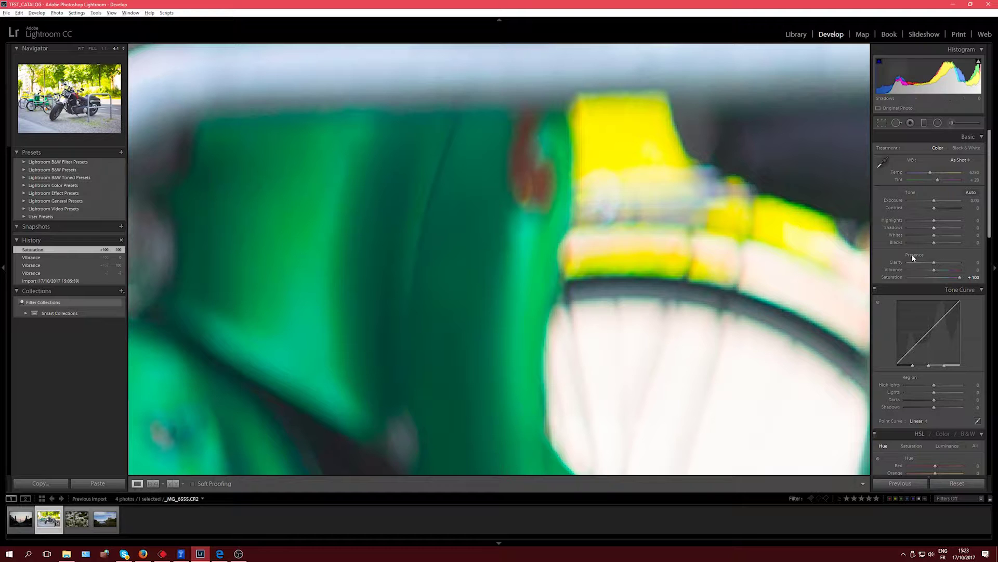
pyautogui.doubleClick(899, 277)
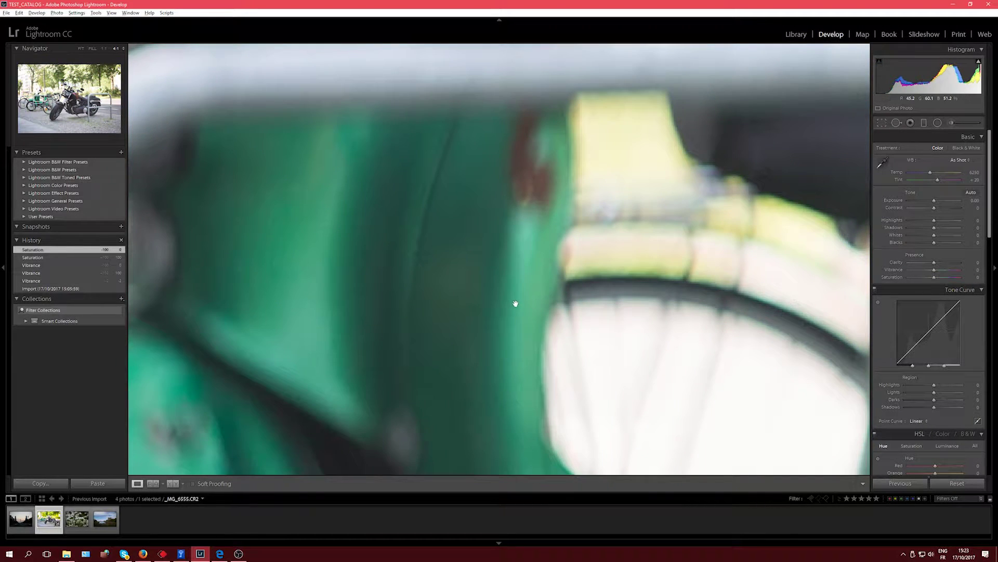
# Try Vibrance at +100 again, viewing the whole motorcycle photo, and reset it to 0
pyautogui.moveTo(935, 269); pyautogui.dragTo(962, 271)
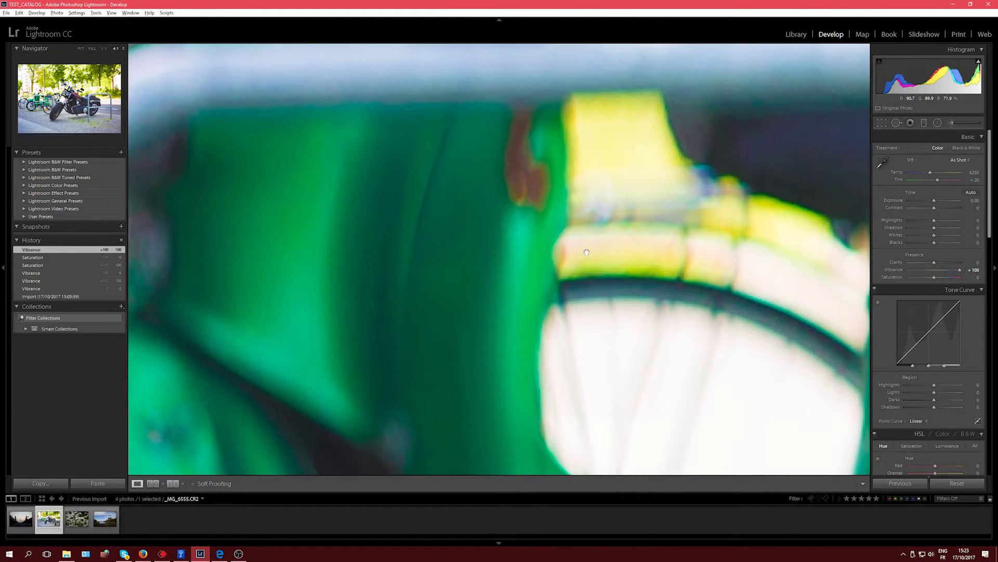
pyautogui.click(586, 251)
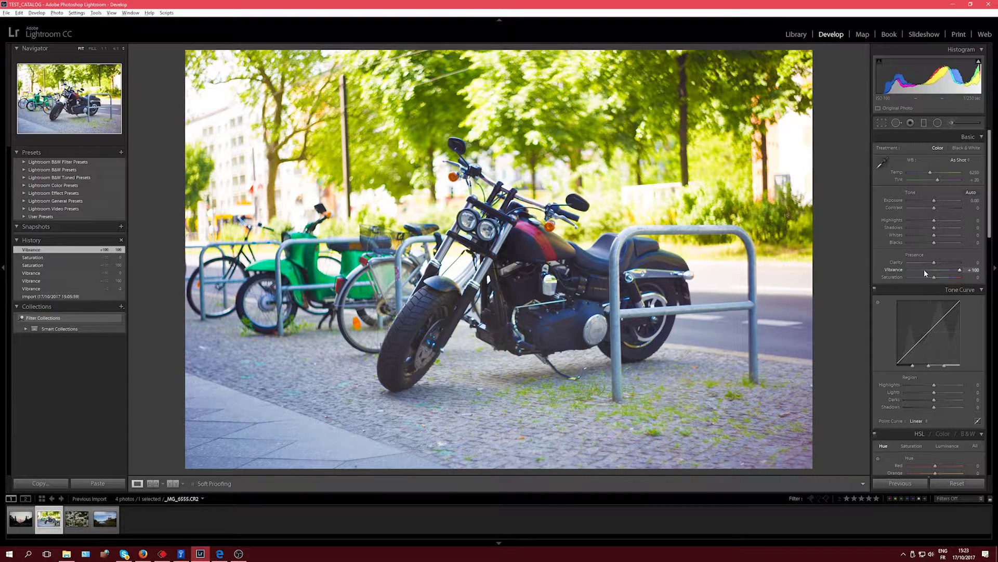
pyautogui.moveTo(925, 269); pyautogui.dragTo(963, 271)
pyautogui.doubleClick(891, 267)
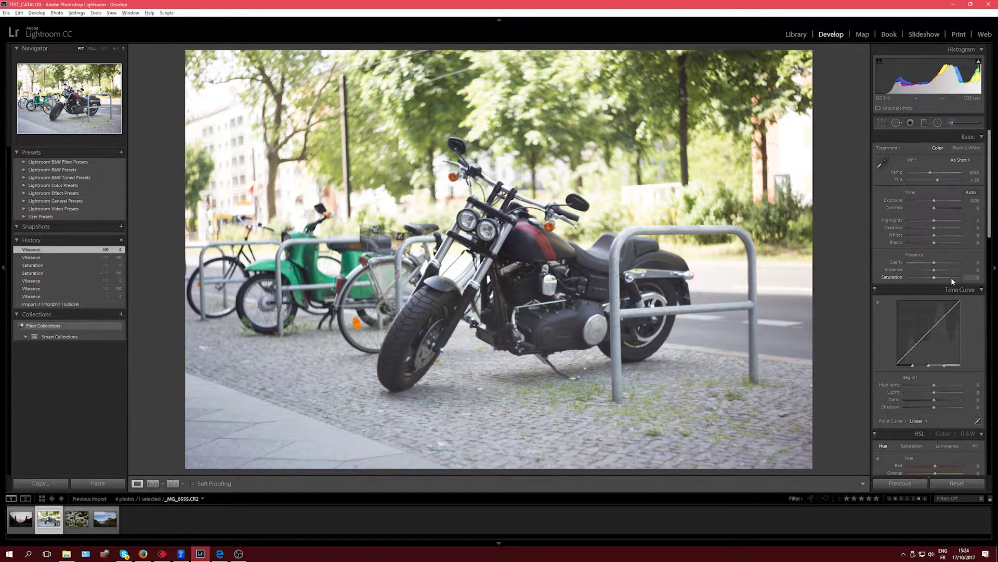
# Try Saturation at +100 on the whole motorcycle photo and reset it to 0
pyautogui.moveTo(950, 276); pyautogui.dragTo(990, 280)
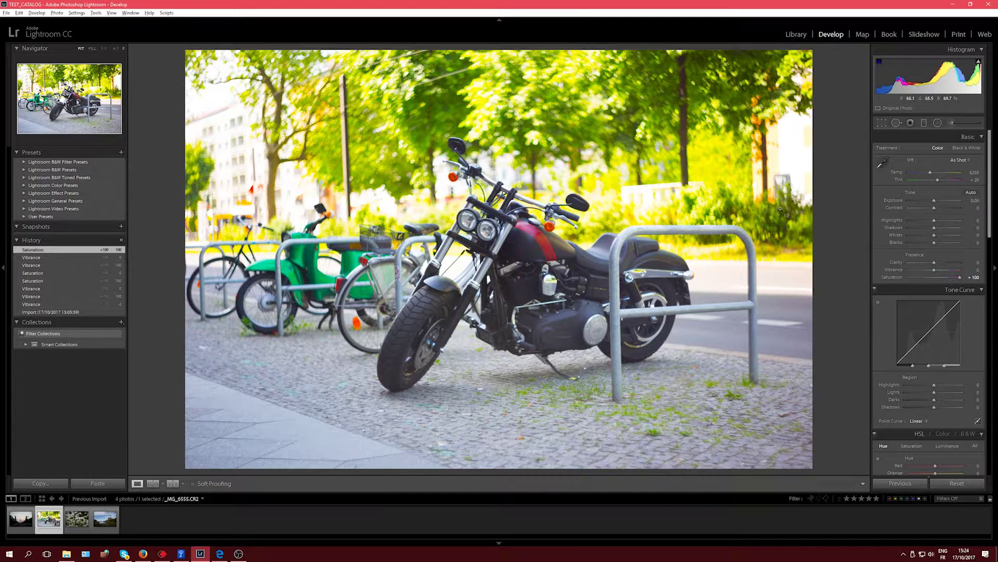
pyautogui.doubleClick(884, 277)
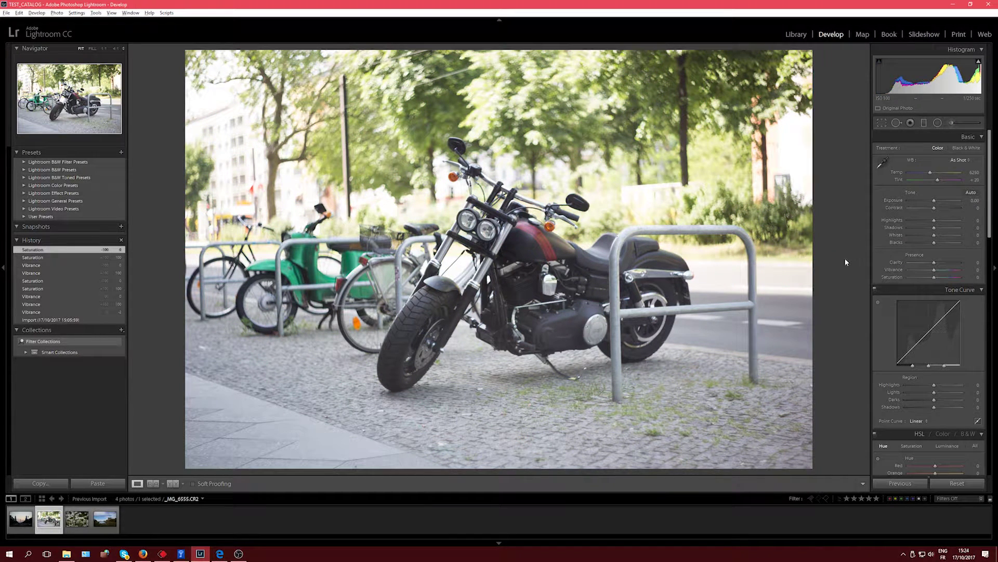
pyautogui.click(615, 232)
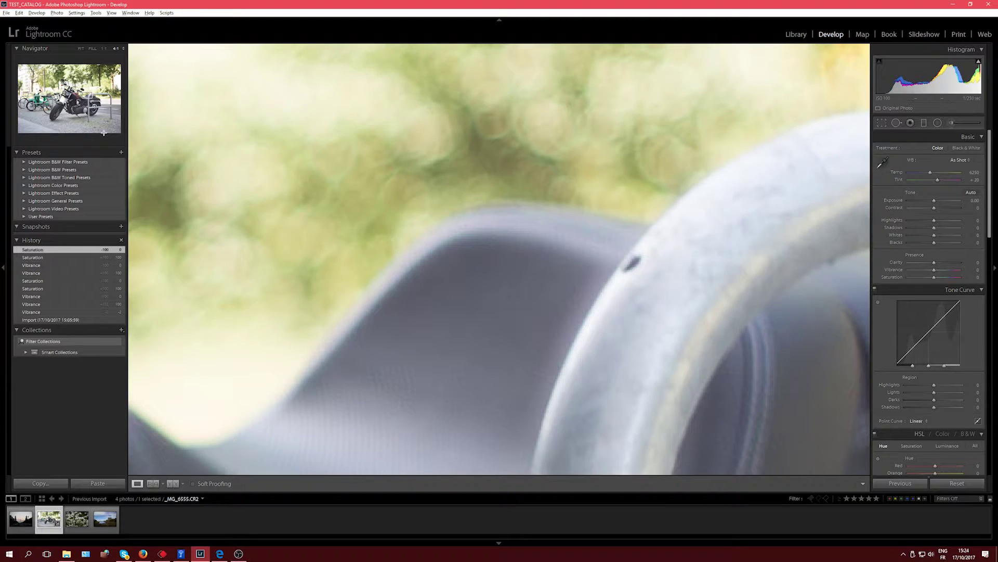
pyautogui.click(322, 149)
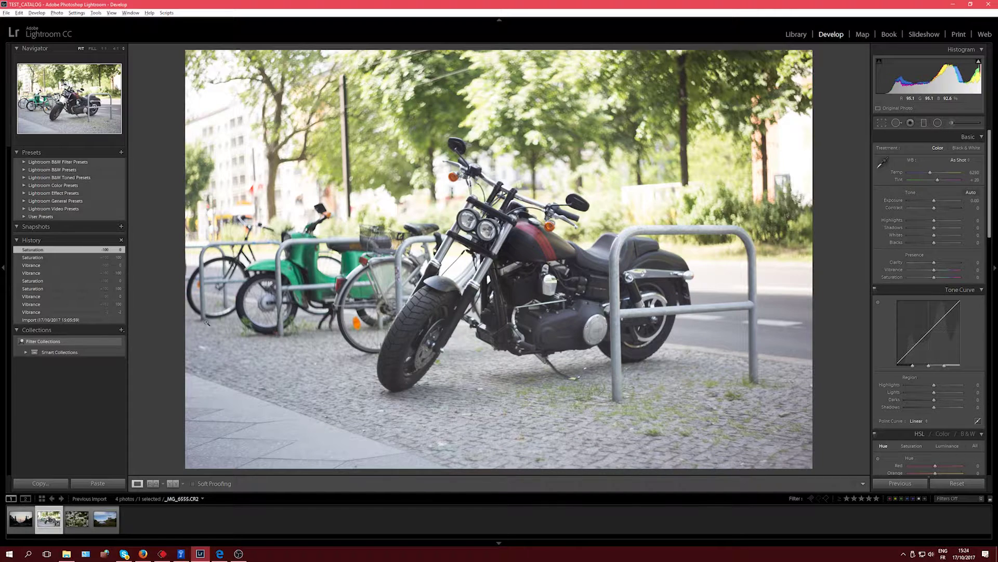
# Switch to the white daisies photo and raise its Exposure to +1.14
pyautogui.click(77, 519)
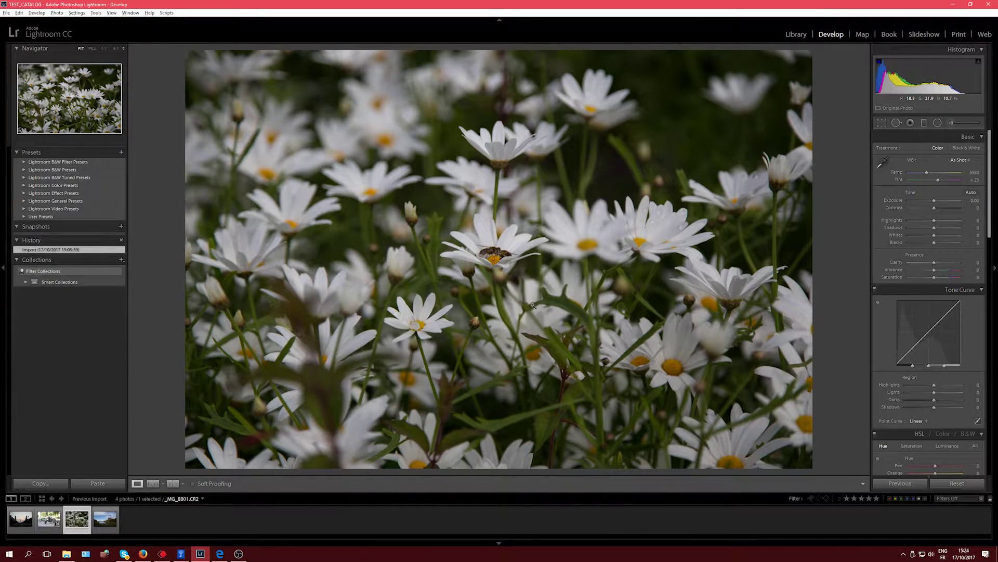
pyautogui.moveTo(934, 200); pyautogui.dragTo(941, 199)
# Try Vibrance at +100 on the daisies photo and reset it to 0
pyautogui.moveTo(938, 270); pyautogui.dragTo(957, 275)
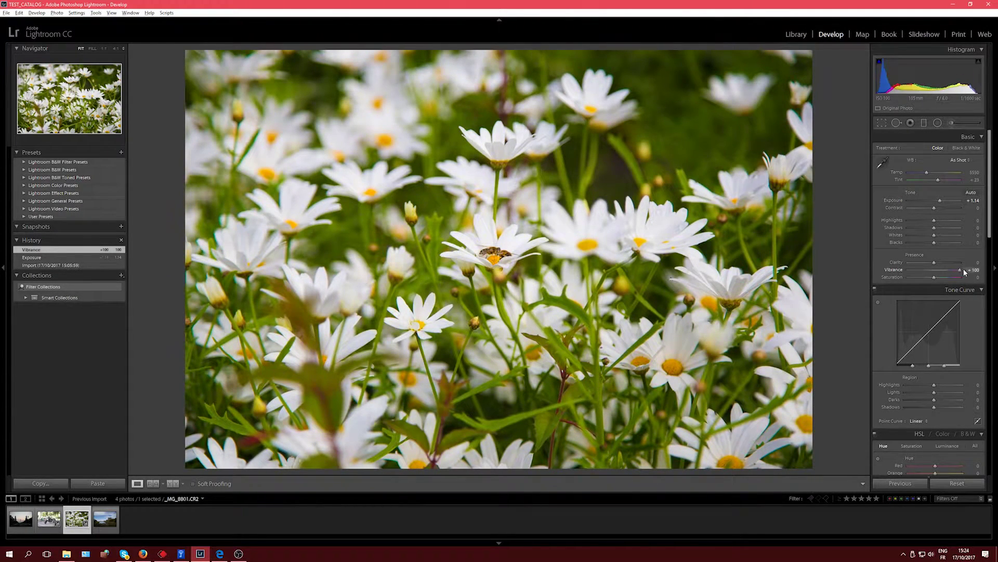
pyautogui.moveTo(960, 270); pyautogui.dragTo(934, 270)
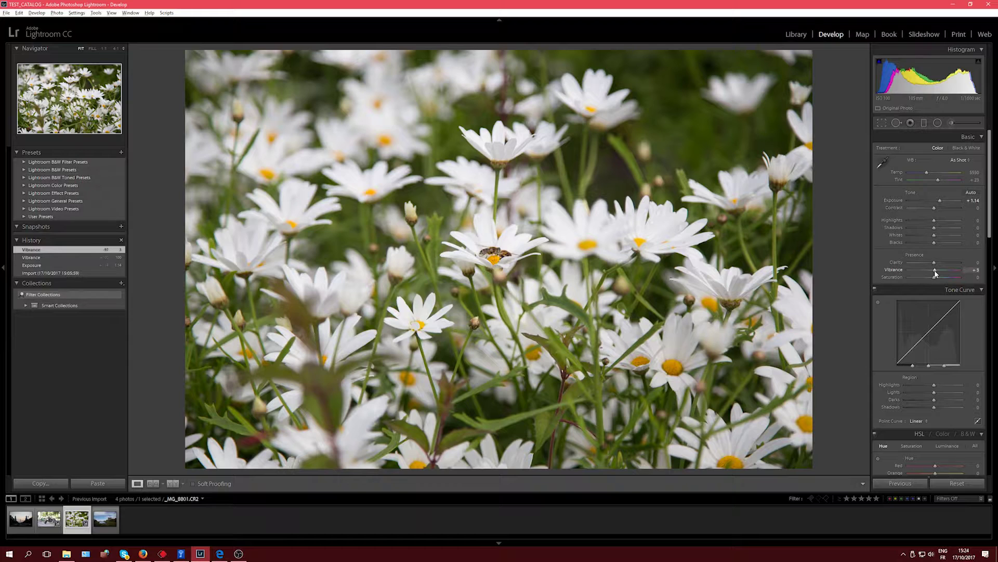
pyautogui.doubleClick(896, 268)
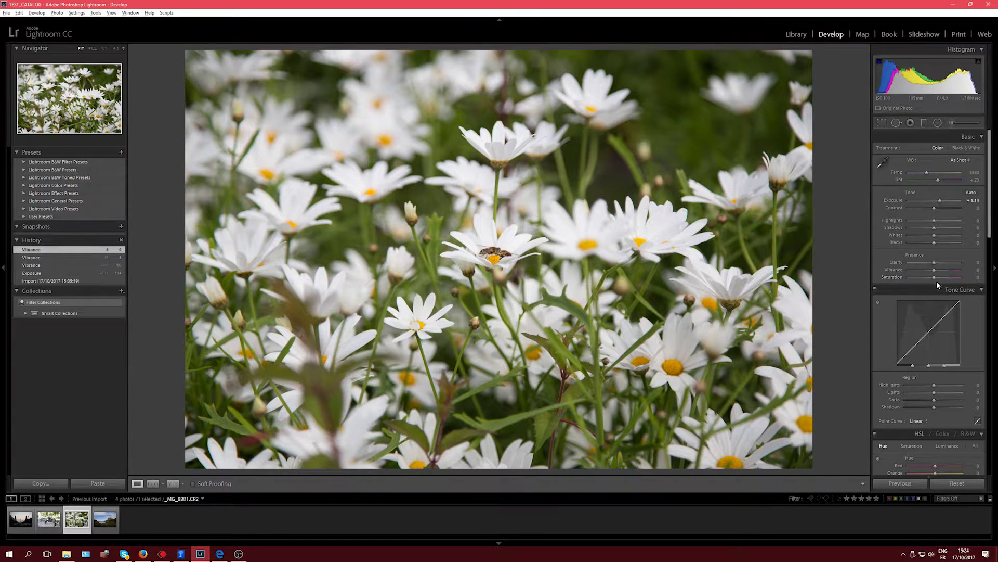
# Try Saturation at +100 on the daisies photo, inspect the flower with the insect up close, and reset it to 0
pyautogui.moveTo(935, 277); pyautogui.dragTo(978, 278)
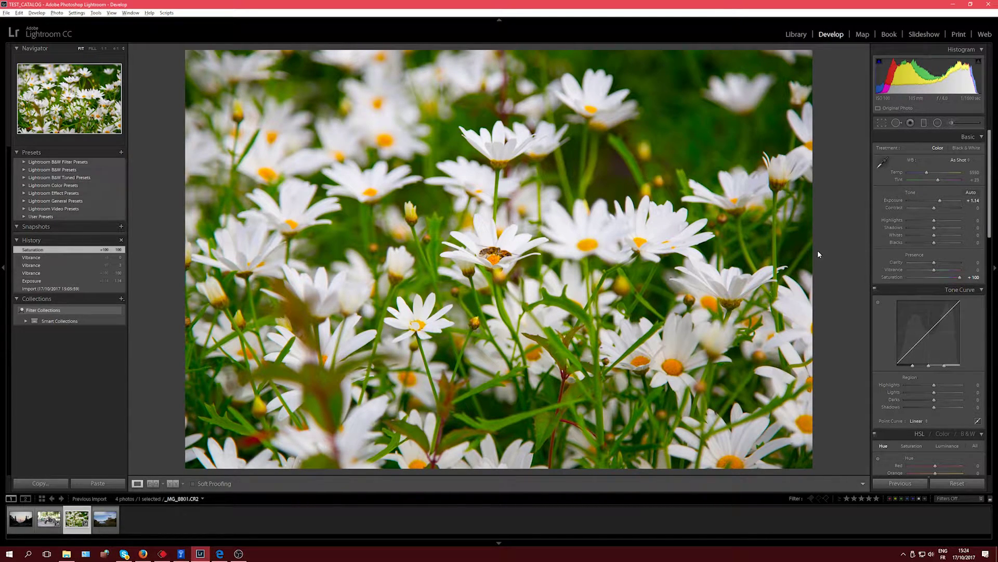
pyautogui.click(574, 254)
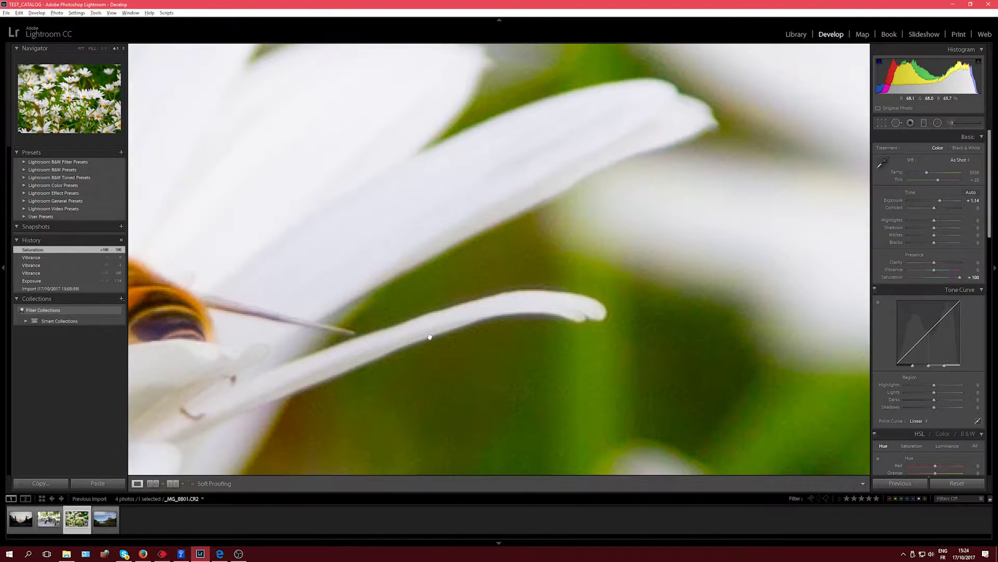
pyautogui.moveTo(429, 337); pyautogui.dragTo(367, 208)
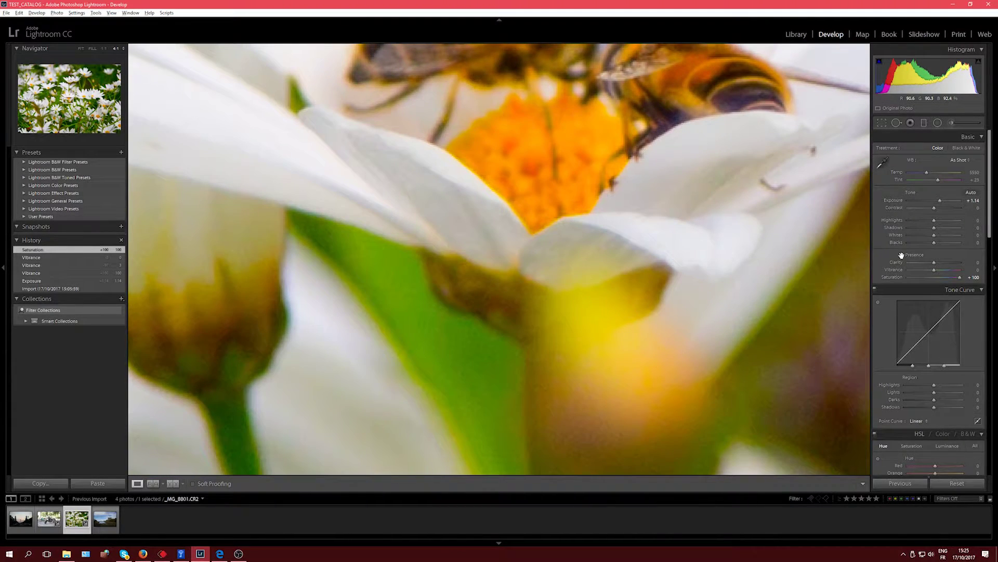
pyautogui.doubleClick(893, 277)
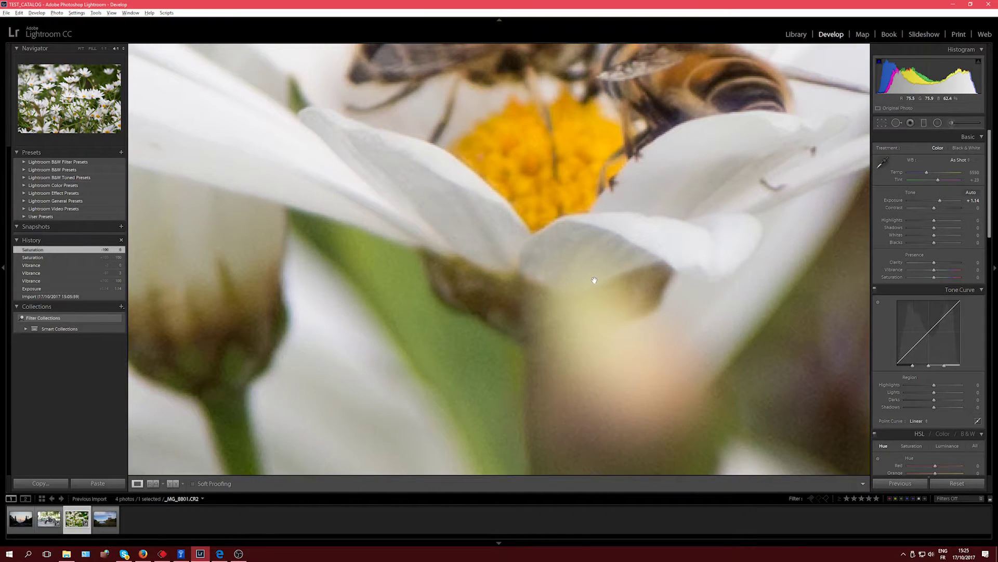
pyautogui.click(596, 280)
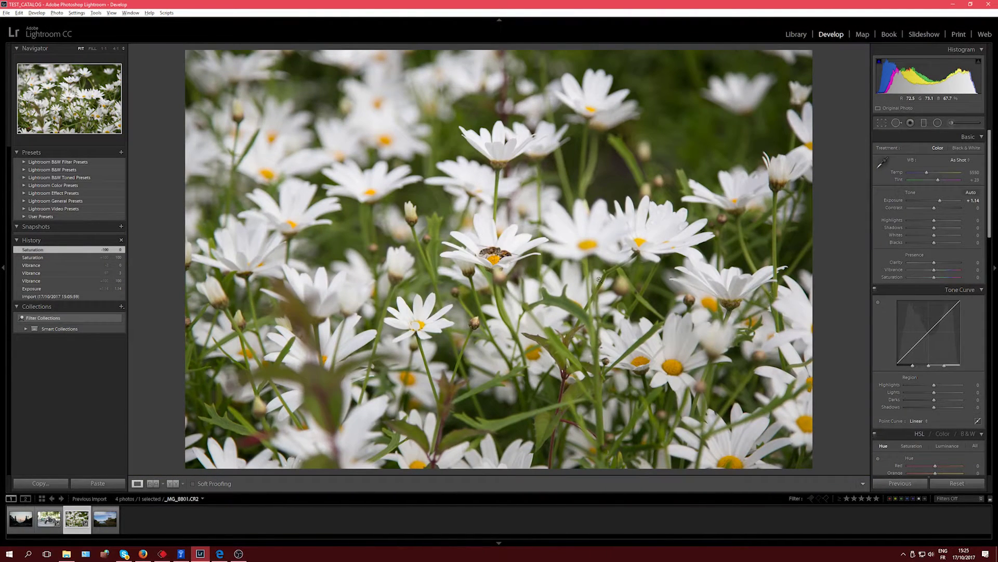
# Compare Saturation at +100 with Vibrance at +100 on the full daisies photo, resetting each to 0
pyautogui.moveTo(949, 276); pyautogui.dragTo(962, 278)
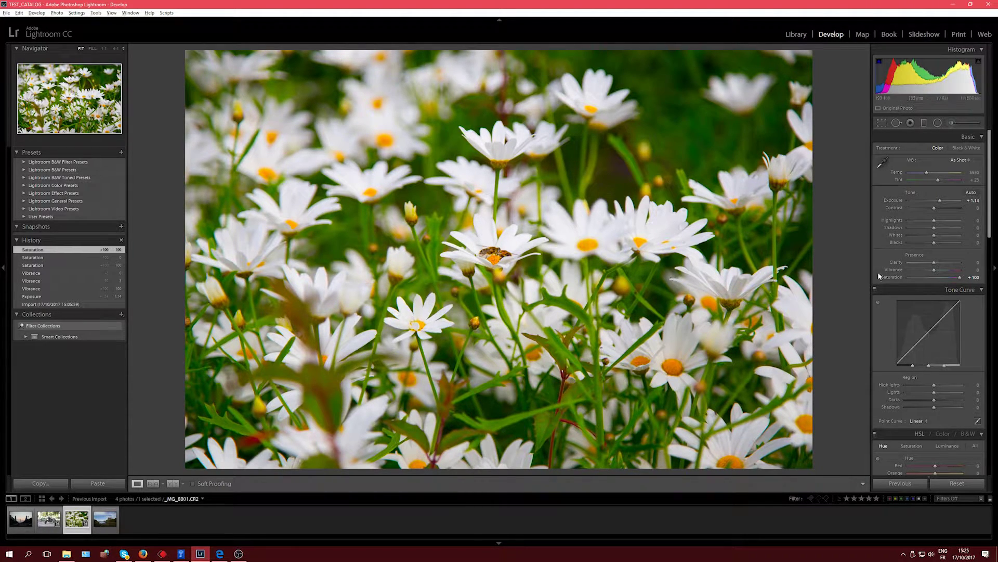
pyautogui.doubleClick(892, 276)
pyautogui.moveTo(936, 270); pyautogui.dragTo(971, 272)
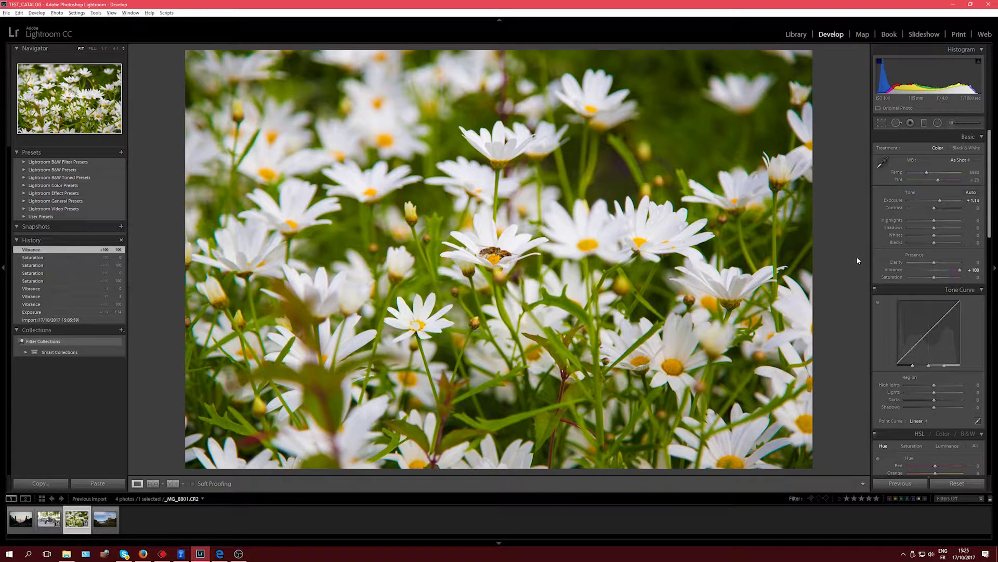
pyautogui.doubleClick(895, 269)
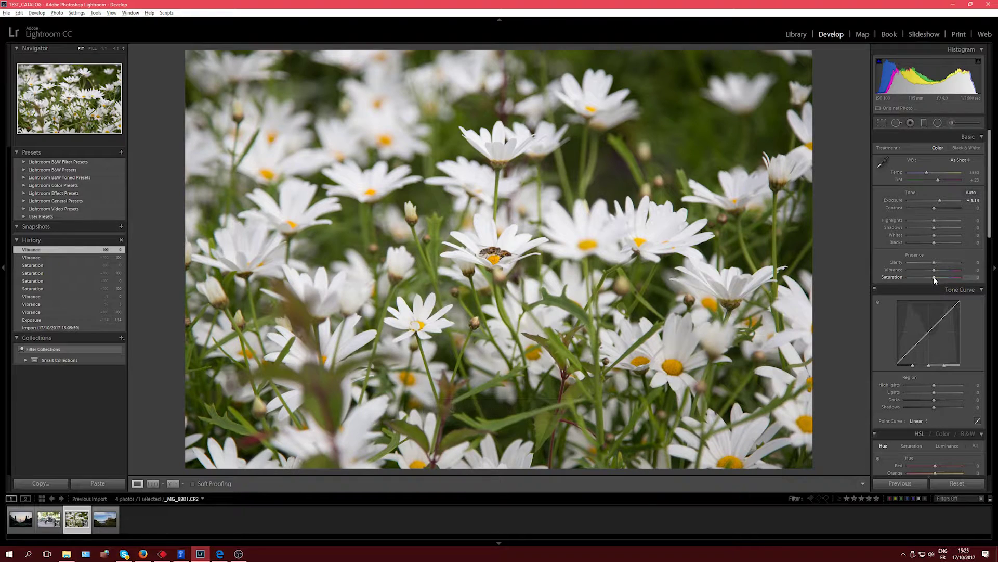
# Raise the Saturation of the white daisies photo to +100 once more
pyautogui.moveTo(934, 279); pyautogui.dragTo(965, 278)
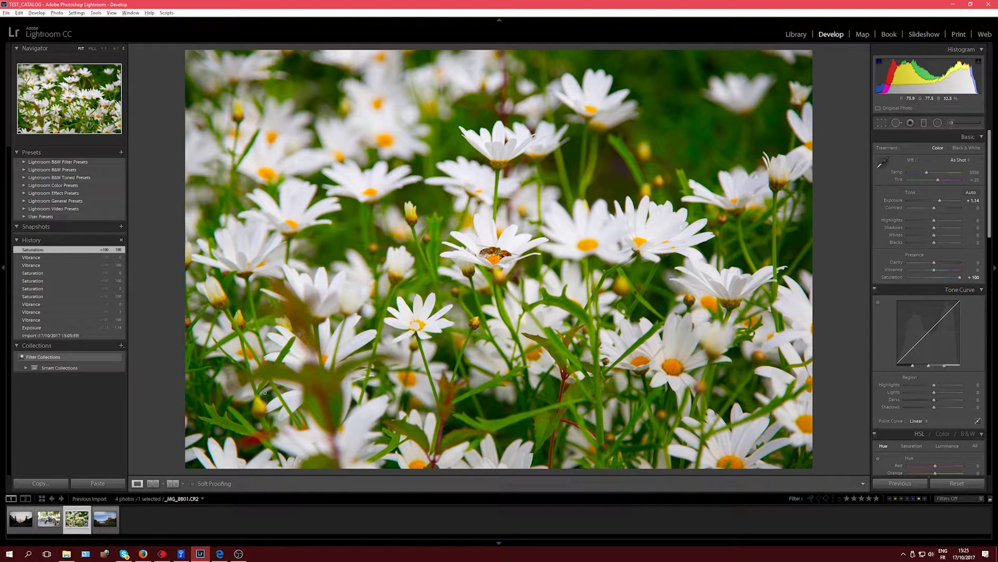
# Switch to the castle photo and set its Exposure to +0.38 and Shadows to +61
pyautogui.click(105, 519)
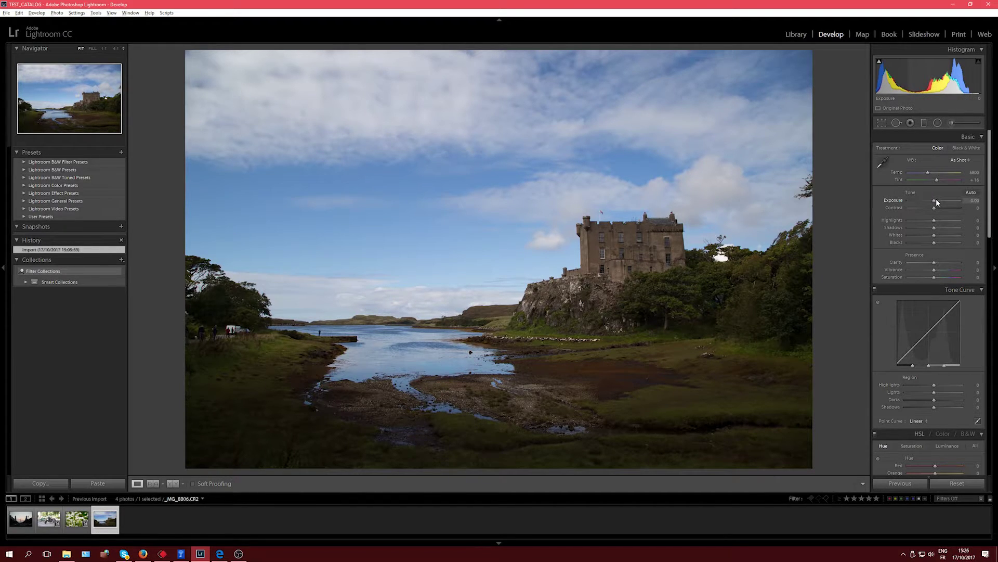
pyautogui.moveTo(937, 200); pyautogui.dragTo(938, 200)
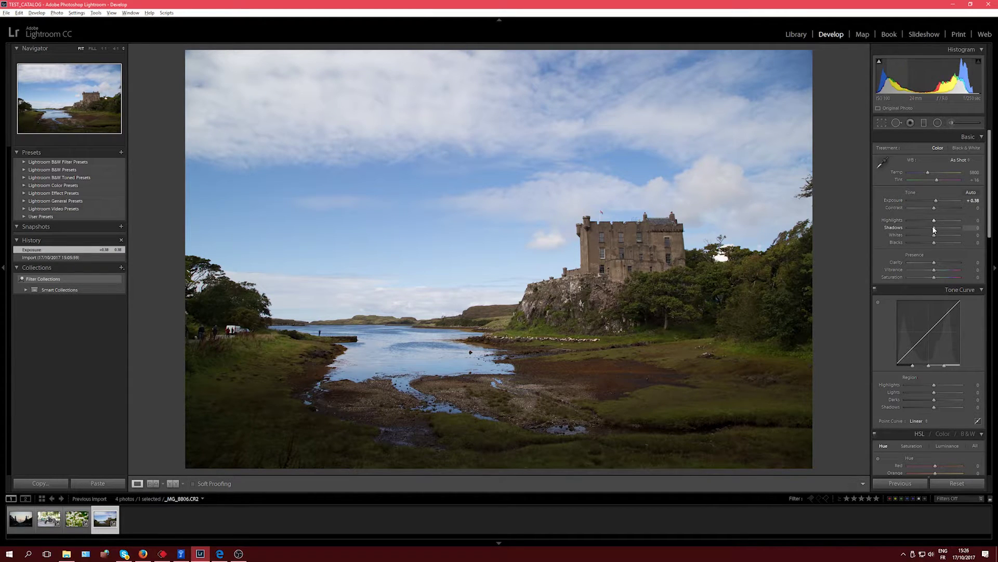
pyautogui.moveTo(934, 229); pyautogui.dragTo(950, 229)
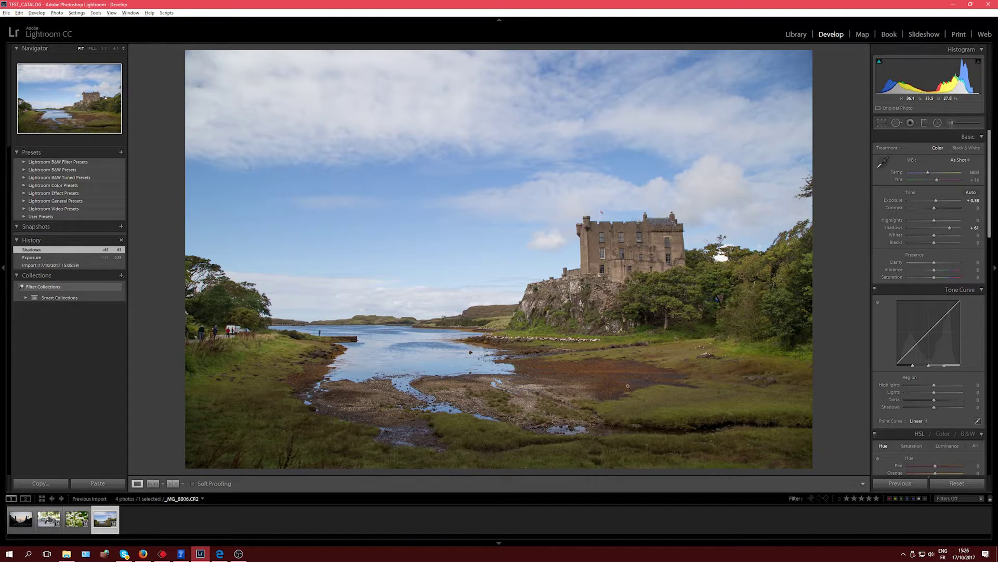
# Try Vibrance at +92 on the castle photo and reset it to 0
pyautogui.moveTo(935, 268); pyautogui.dragTo(959, 270)
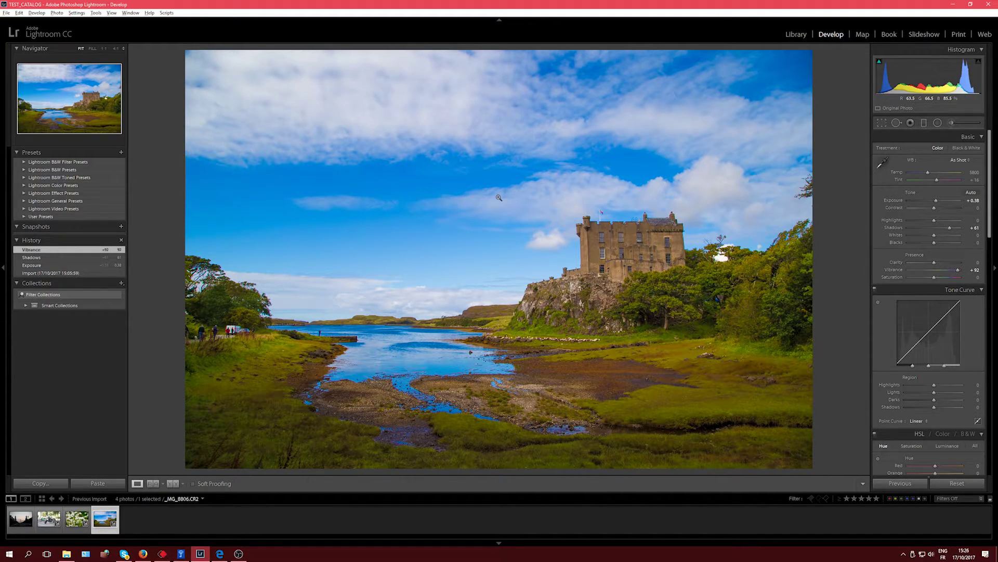
pyautogui.doubleClick(891, 269)
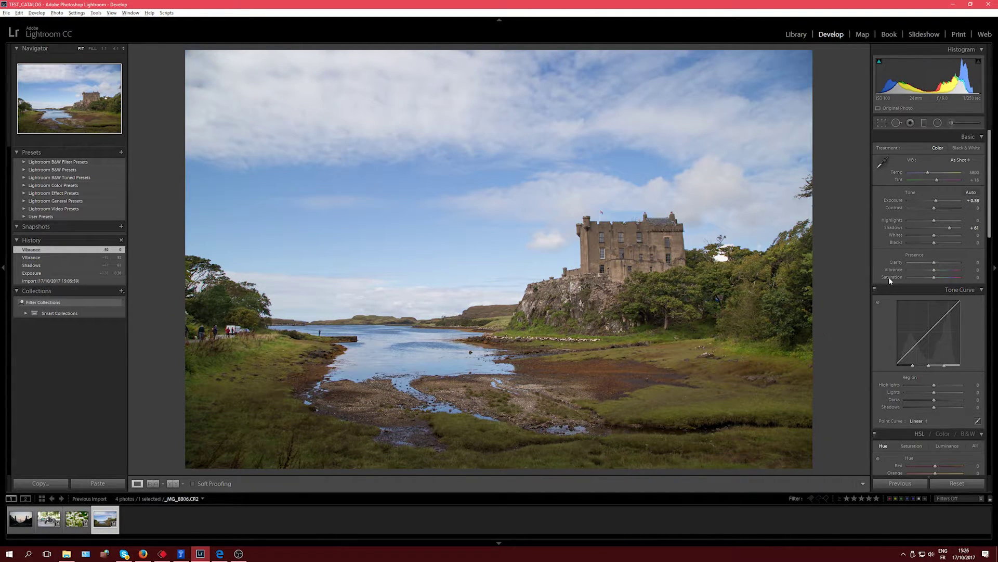
# Paint over the sky and the clouds around the castle with an Adjustment Brush at Saturation 33
pyautogui.click(952, 123)
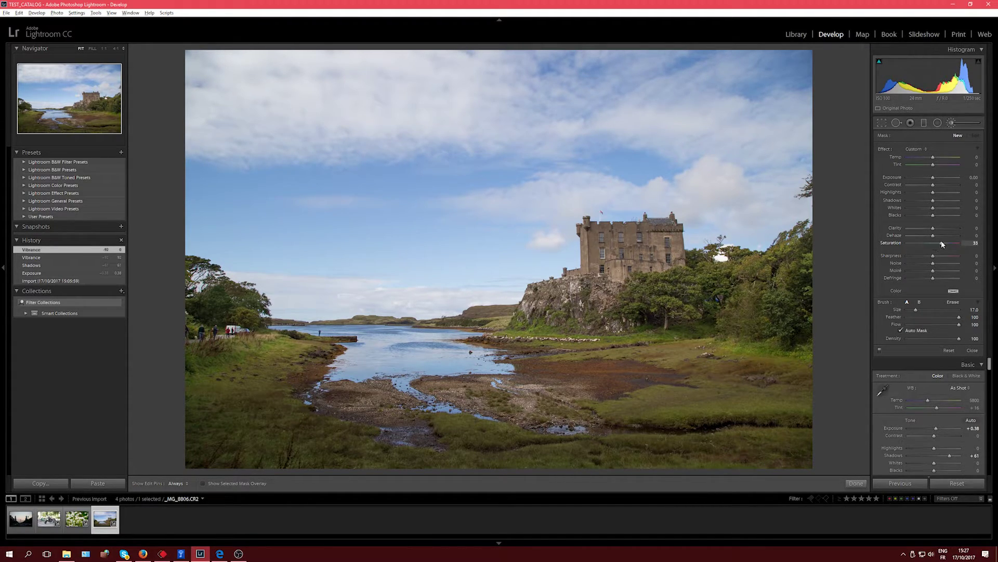
pyautogui.moveTo(481, 174); pyautogui.dragTo(310, 167)
pyautogui.press('h')
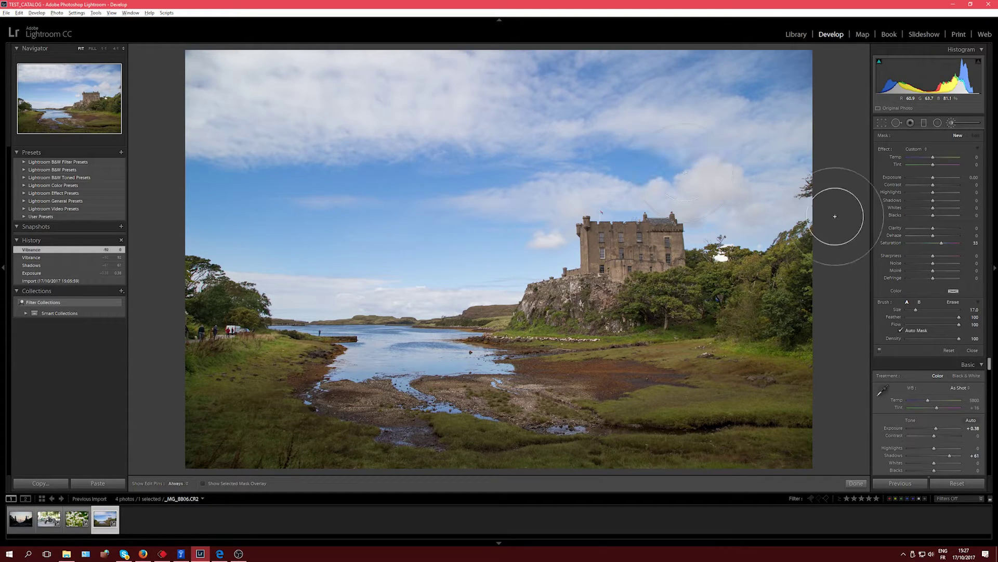
pyautogui.press('h')
pyautogui.click(479, 170)
pyautogui.press('h')
pyautogui.moveTo(559, 253)
pyautogui.mouseDown()
pyautogui.moveTo(568, 204)
pyautogui.moveTo(611, 194)
pyautogui.mouseUp()
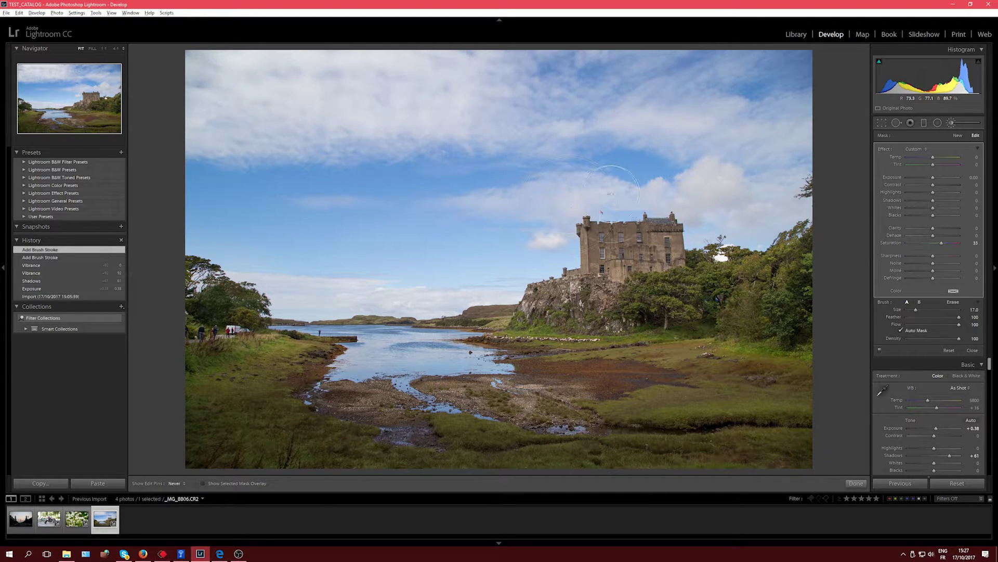
pyautogui.moveTo(659, 226); pyautogui.dragTo(689, 203)
pyautogui.press('h')
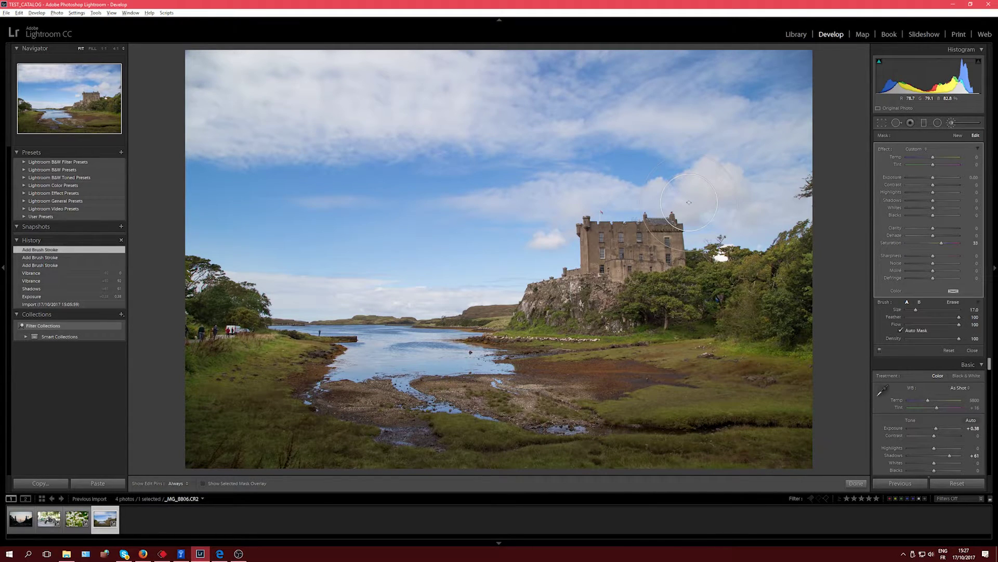
pyautogui.press('h')
pyautogui.moveTo(701, 220)
pyautogui.mouseDown()
pyautogui.moveTo(648, 204)
pyautogui.moveTo(632, 216)
pyautogui.mouseUp()
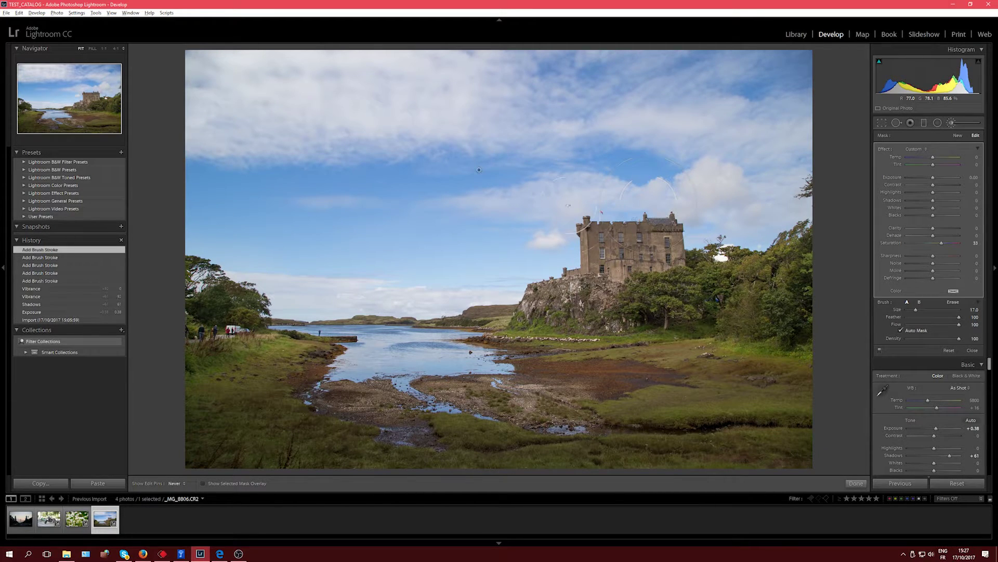
pyautogui.moveTo(562, 257); pyautogui.dragTo(559, 260)
pyautogui.press('h')
pyautogui.moveTo(274, 154); pyautogui.dragTo(478, 167)
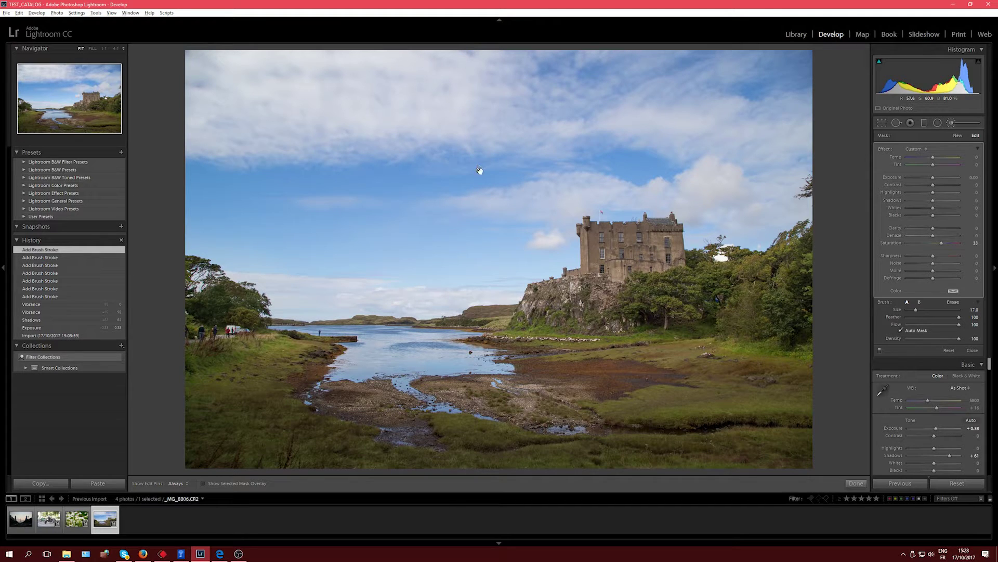
# Check the sky brush's mask overlay and paint over the missed sky areas at the photo's edges, the horizon and beside the castle
pyautogui.moveTo(479, 171)
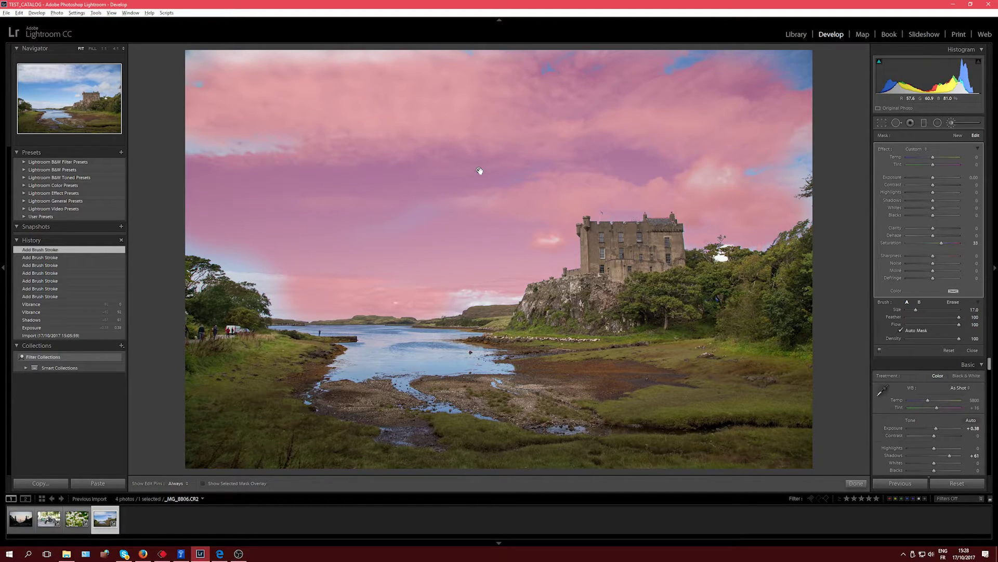
pyautogui.press('h')
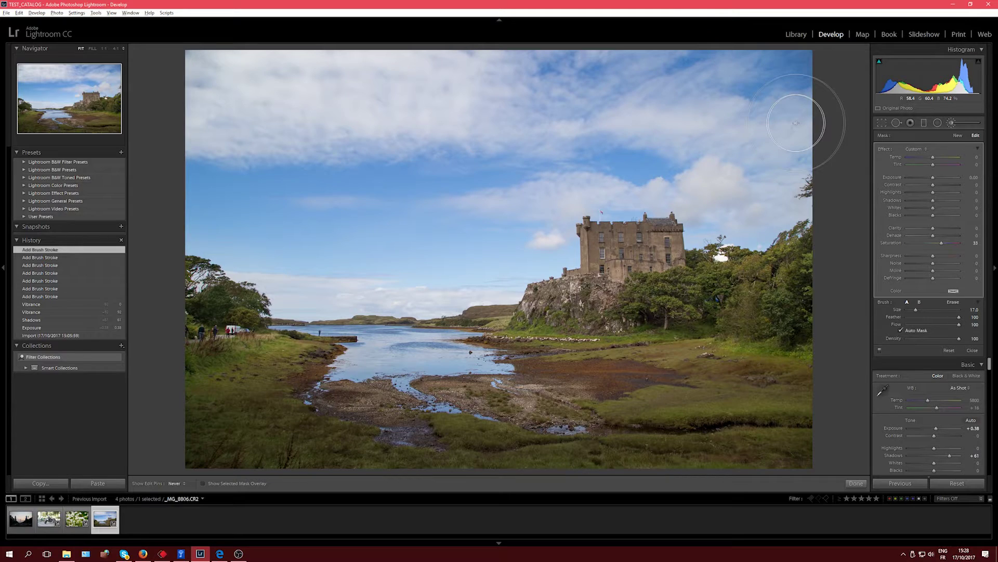
pyautogui.moveTo(795, 130); pyautogui.dragTo(150, 73)
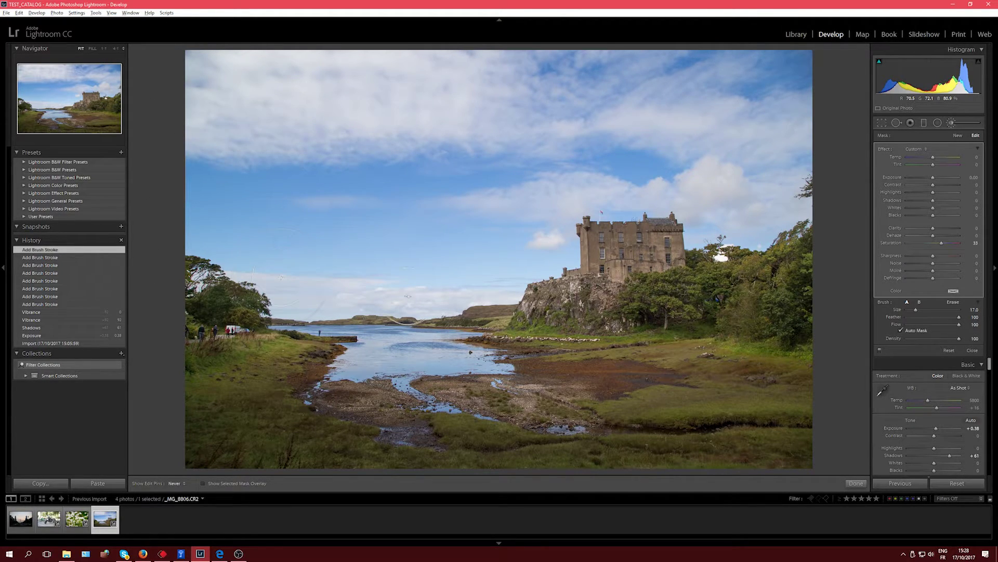
pyautogui.moveTo(495, 294)
pyautogui.mouseDown()
pyautogui.moveTo(593, 260)
pyautogui.moveTo(588, 229)
pyautogui.mouseUp()
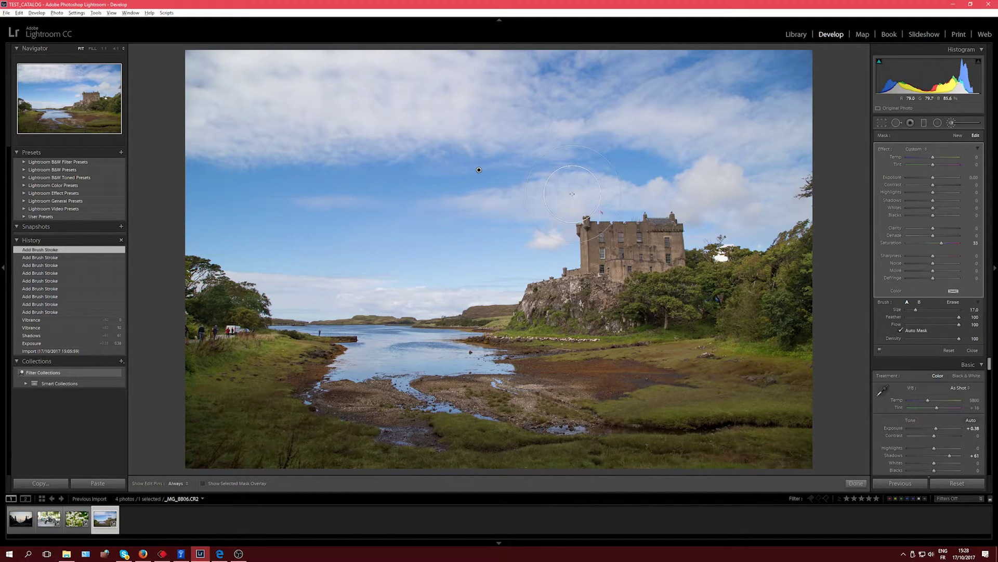
pyautogui.moveTo(478, 170)
# Start a new brush adjustment at Saturation 68 and paint it over the grassy shore in the foreground
pyautogui.click(957, 135)
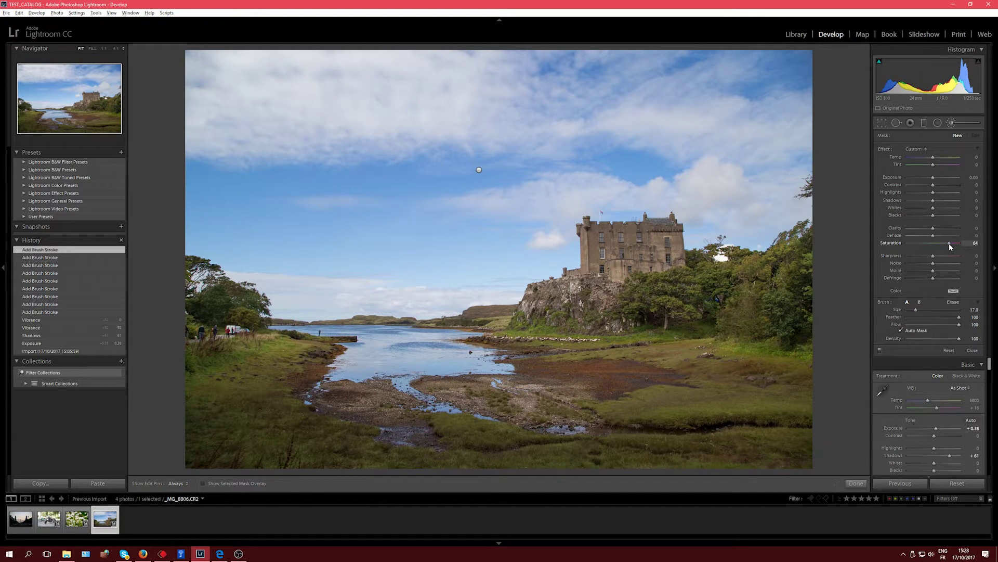
pyautogui.press('h')
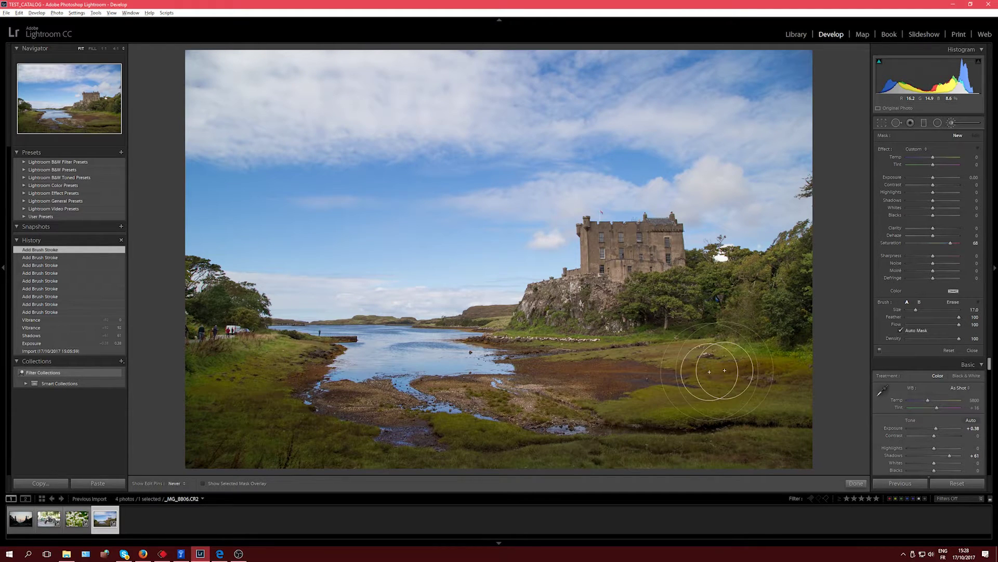
pyautogui.moveTo(611, 315); pyautogui.dragTo(669, 330)
# Set the ground brush's Saturation to 88 and extend its mask over the castle rock and the trees
pyautogui.moveTo(954, 242); pyautogui.dragTo(961, 247)
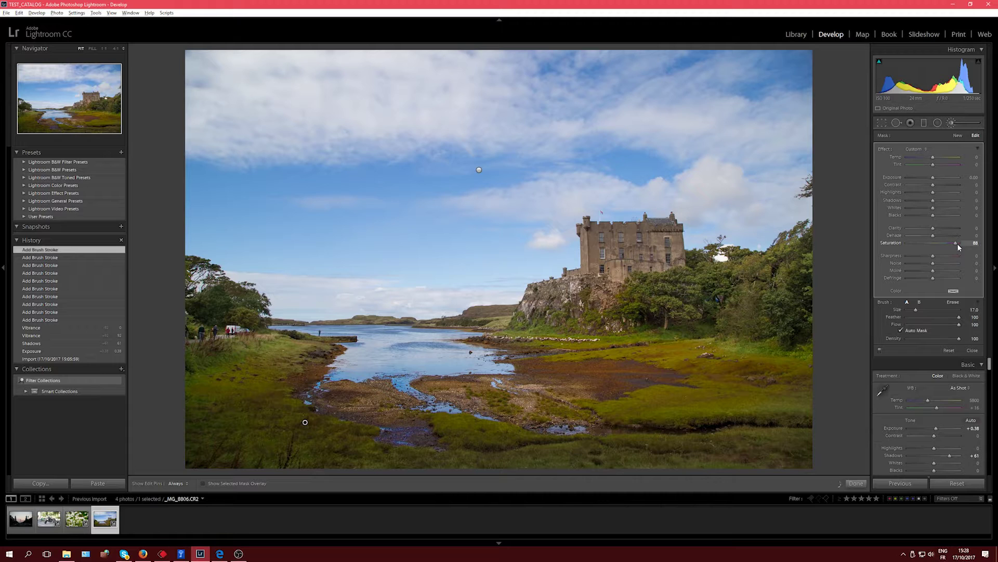
pyautogui.press('h')
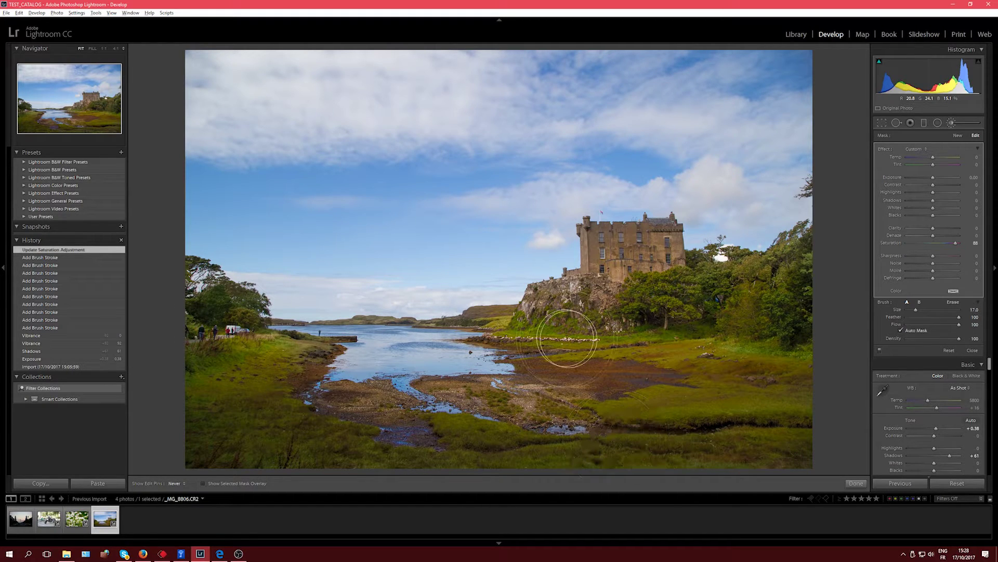
pyautogui.moveTo(567, 338); pyautogui.dragTo(825, 201)
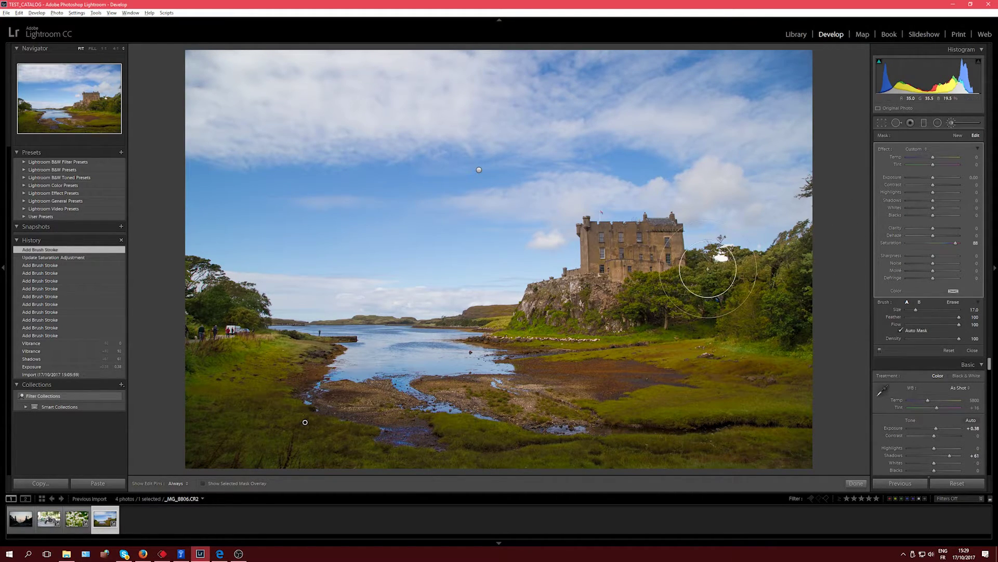
# Select the sky brush adjustment, try its Saturation at 48 and 100, and set it to 50
pyautogui.click(478, 171)
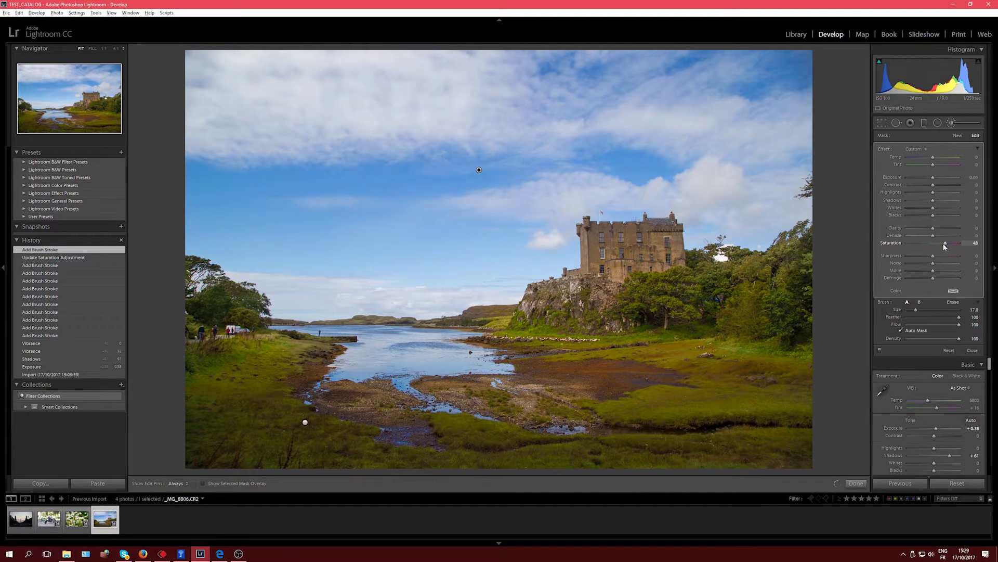
pyautogui.moveTo(945, 247); pyautogui.dragTo(945, 247)
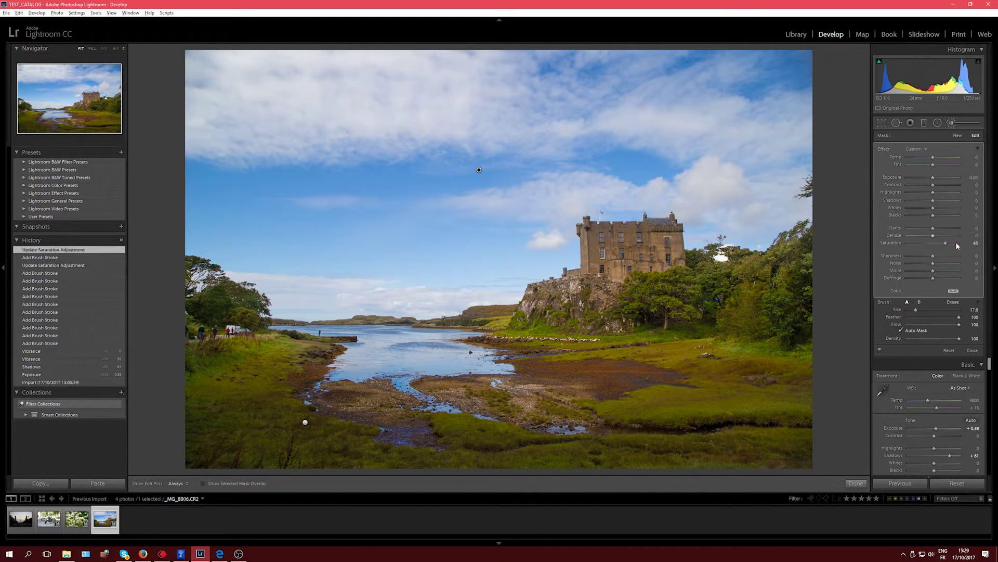
pyautogui.click(958, 246)
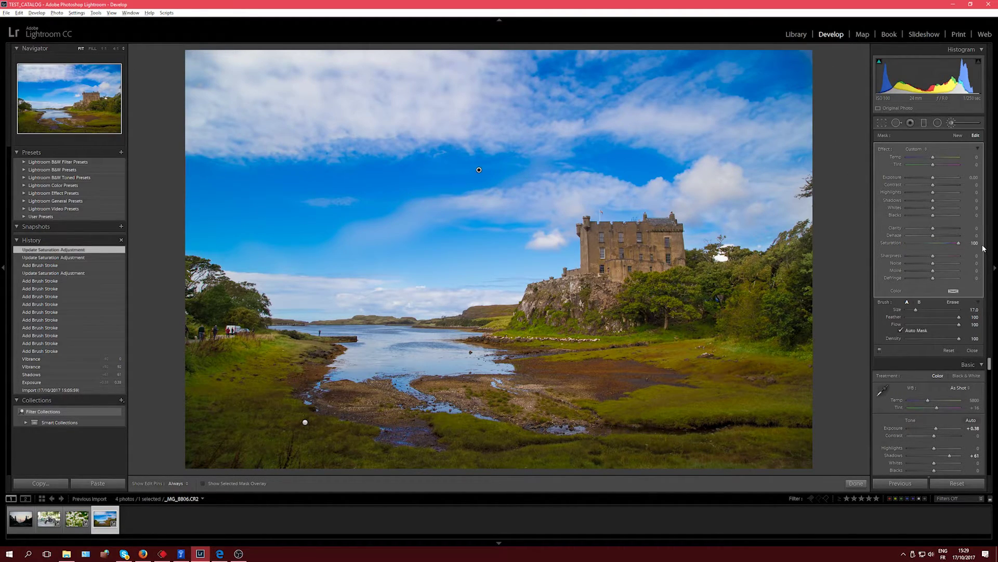
pyautogui.click(974, 243)
pyautogui.write('50')
pyautogui.press('Return')
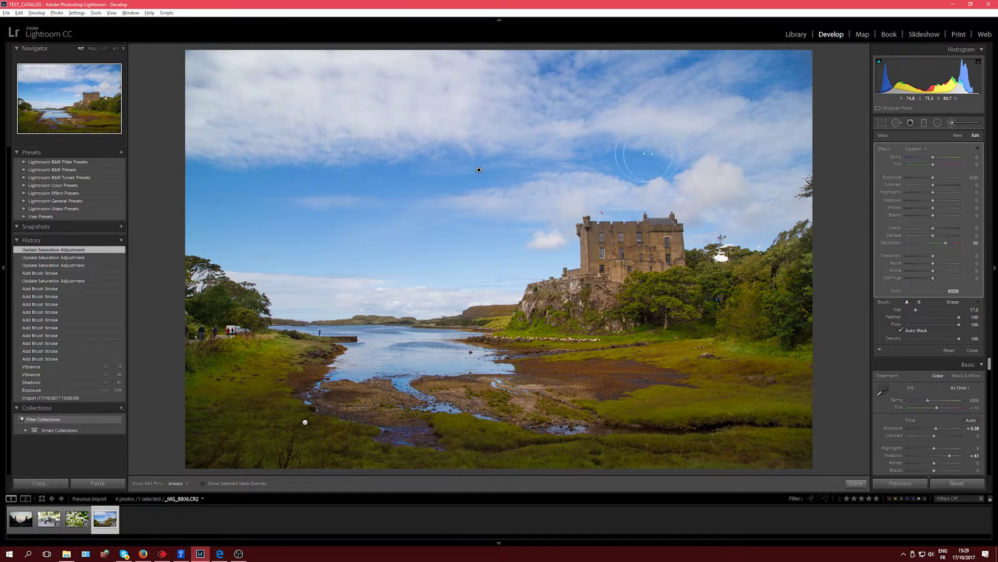
# Switch to the city street sunset photo, leave the Adjustment Brush, and set Exposure to +0.15 and Shadows to +30
pyautogui.click(21, 518)
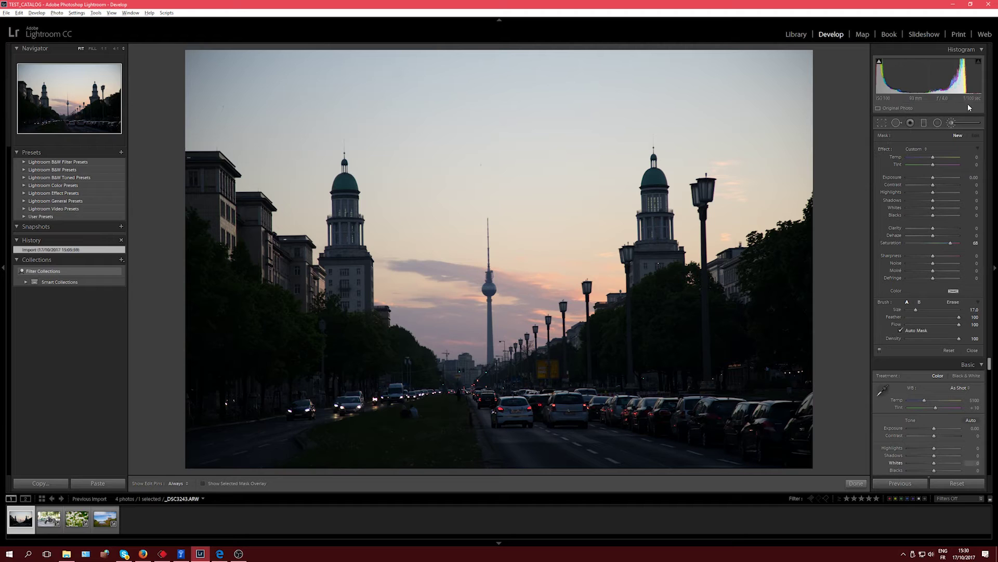
pyautogui.click(953, 124)
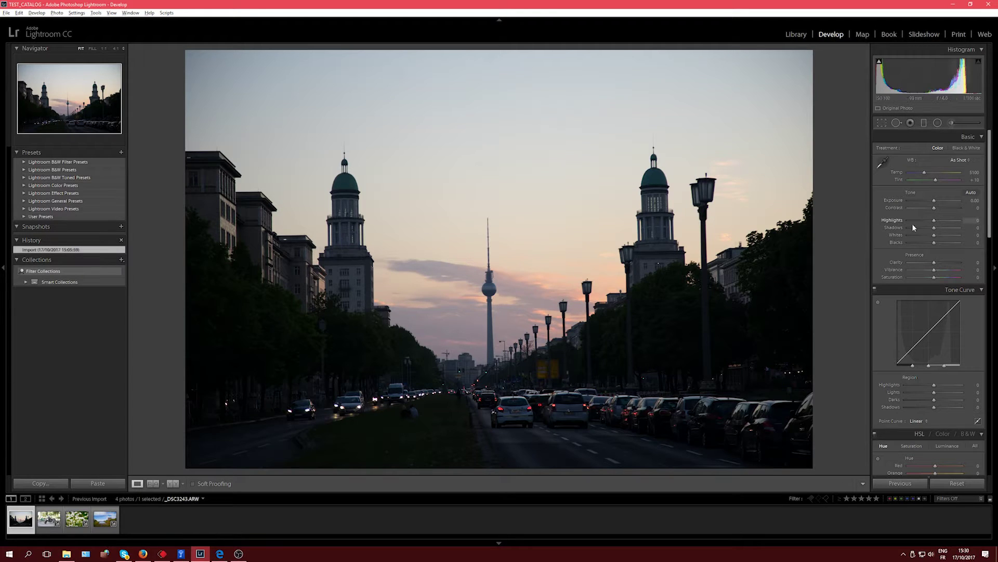
pyautogui.moveTo(934, 228); pyautogui.dragTo(934, 202)
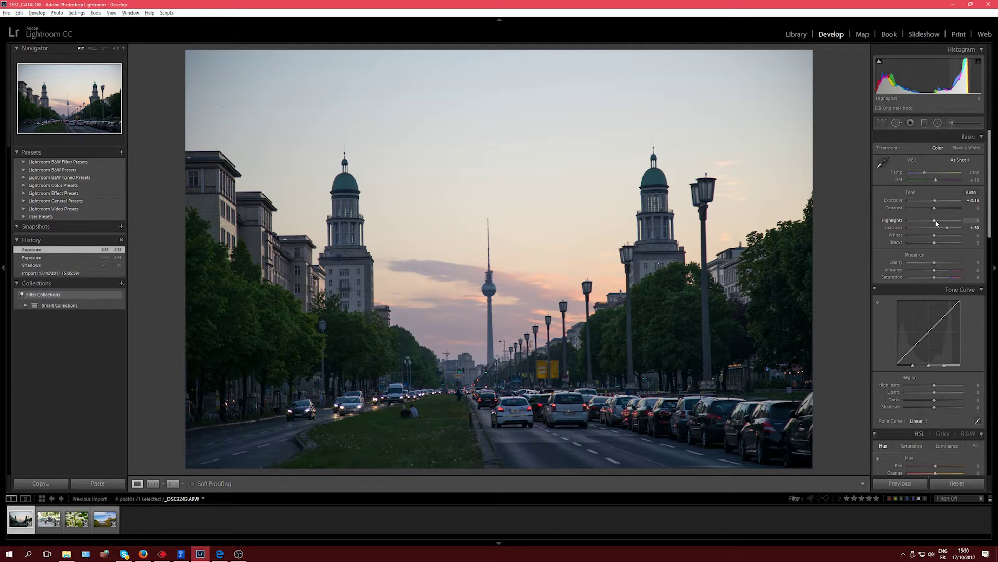
pyautogui.moveTo(950, 228); pyautogui.dragTo(943, 229)
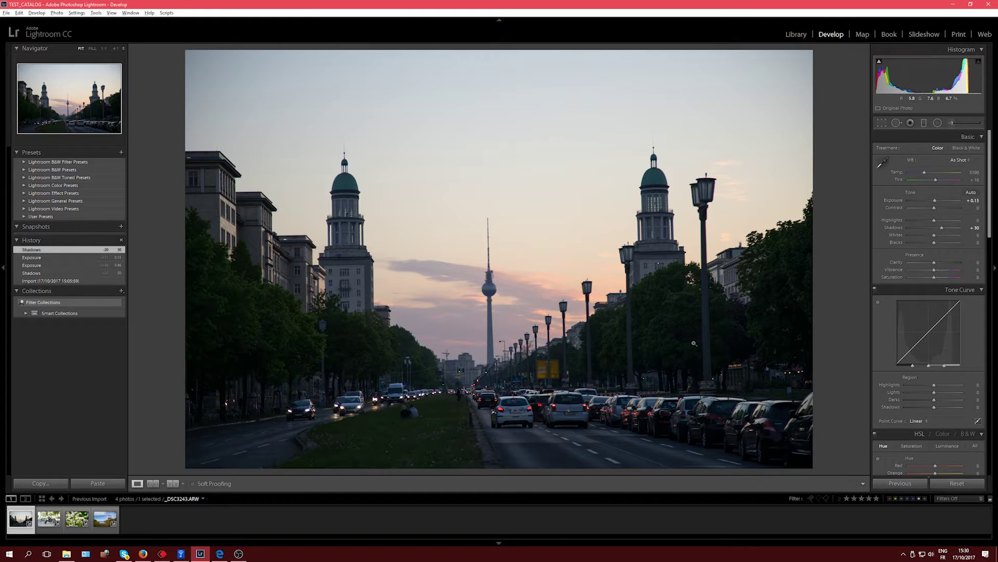
# Try Vibrance at +100 on the city street photo and lower it to +8
pyautogui.moveTo(940, 271); pyautogui.dragTo(965, 270)
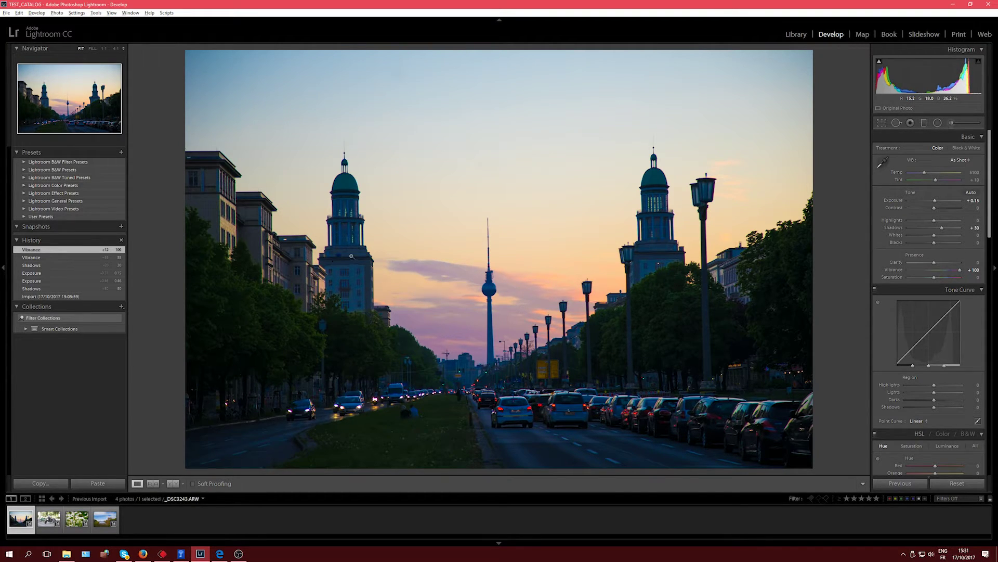
pyautogui.moveTo(960, 270); pyautogui.dragTo(937, 270)
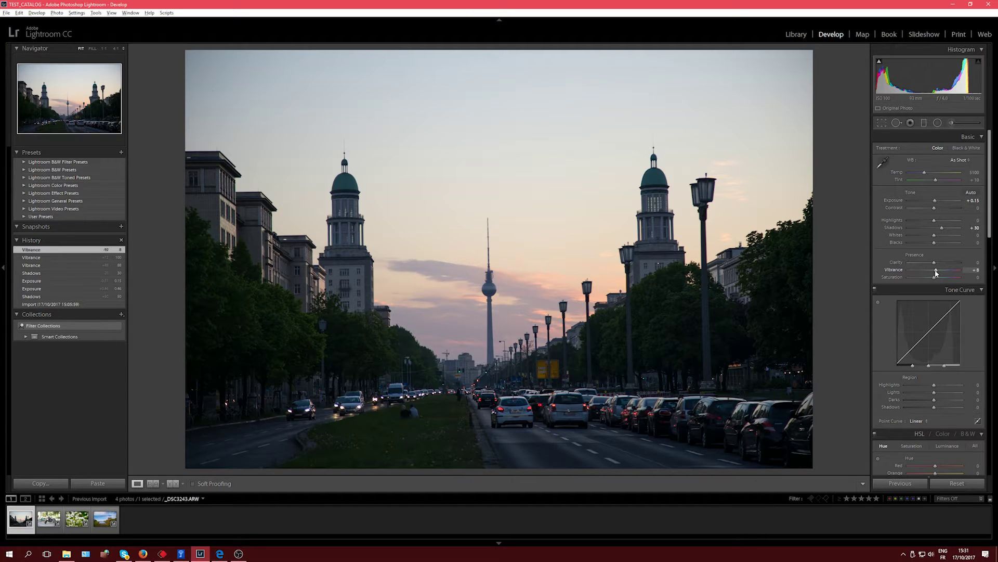
# Try Vibrance at +20 on the city street photo, set Saturation to +2, and reset Vibrance to 0
pyautogui.moveTo(936, 271)
pyautogui.mouseDown()
pyautogui.moveTo(960, 273)
pyautogui.moveTo(938, 274)
pyautogui.mouseUp()
pyautogui.moveTo(935, 277)
pyautogui.mouseDown()
pyautogui.moveTo(958, 276)
pyautogui.moveTo(935, 276)
pyautogui.mouseUp()
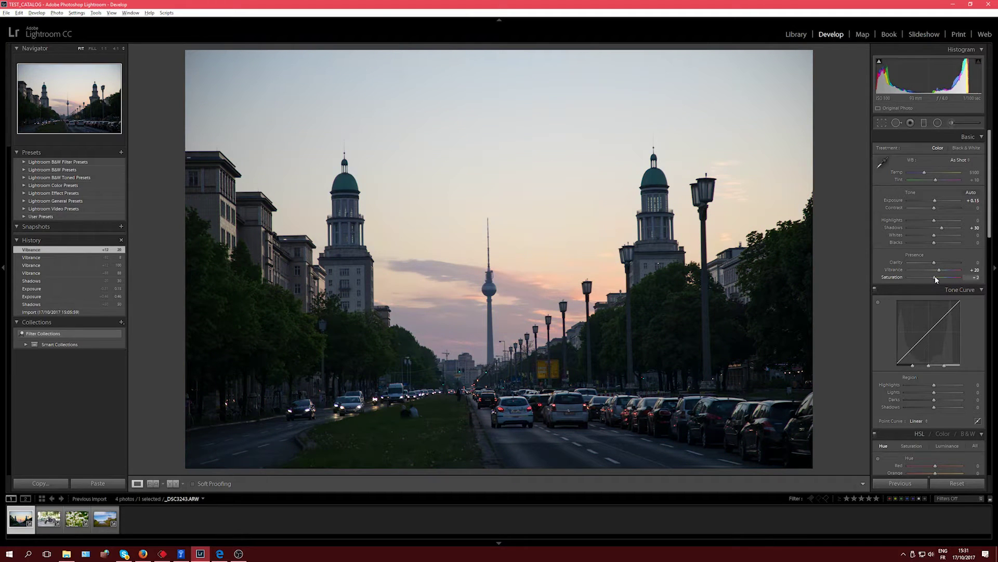
pyautogui.doubleClick(897, 270)
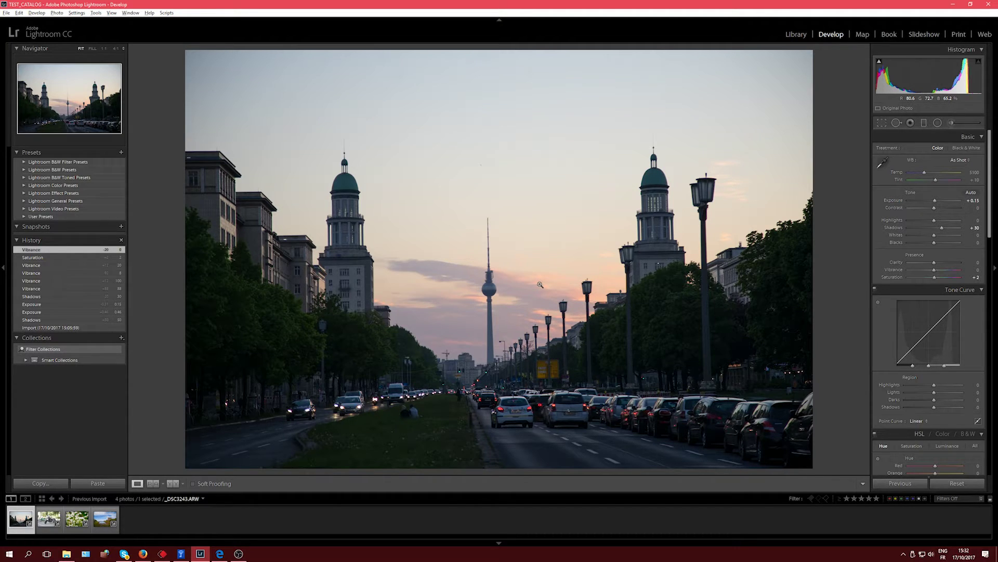
# Start an Adjustment Brush with Saturation 68, reduce its size to 13, and paint the sunset sky between the two domed towers
pyautogui.click(951, 122)
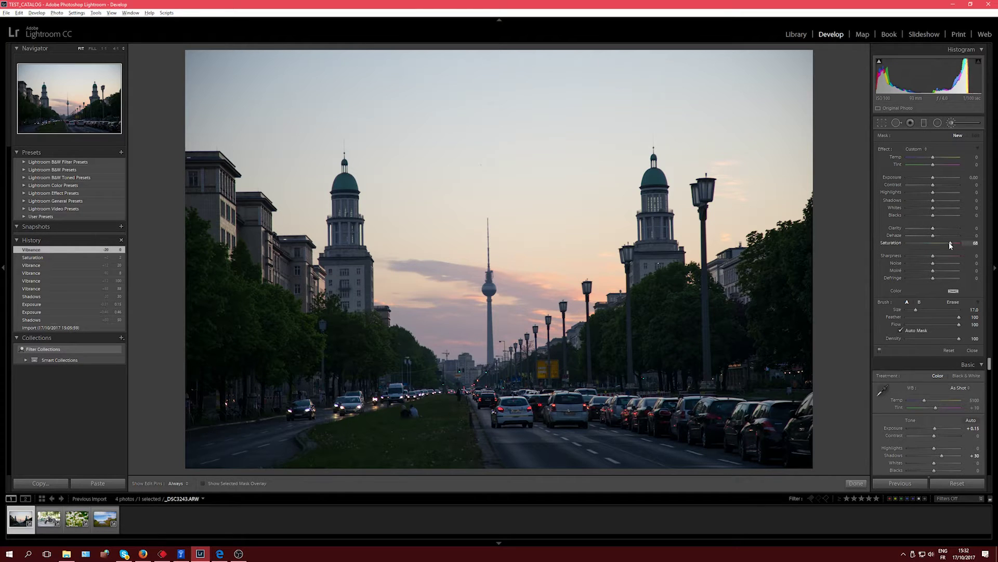
pyautogui.scroll(-4, 531, 276)
pyautogui.press('h')
pyautogui.moveTo(627, 255); pyautogui.dragTo(630, 275)
pyautogui.moveTo(515, 322)
pyautogui.mouseDown()
pyautogui.moveTo(466, 330)
pyautogui.moveTo(421, 286)
pyautogui.moveTo(585, 278)
pyautogui.moveTo(530, 261)
pyautogui.moveTo(554, 249)
pyautogui.moveTo(533, 204)
pyautogui.moveTo(658, 200)
pyautogui.mouseUp()
pyautogui.scroll(1, 586, 281)
pyautogui.scroll(1, 554, 249)
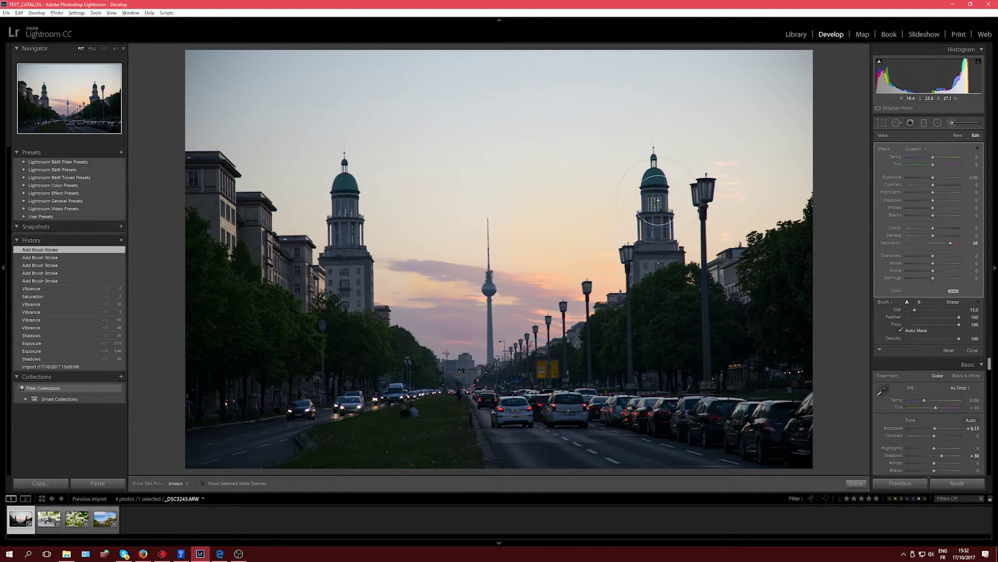
# Extend the brush mask over the sky around the right domed tower and beside the tall street lamp
pyautogui.press('h')
pyautogui.click(674, 162)
pyautogui.press('h')
pyautogui.moveTo(656, 182); pyautogui.dragTo(666, 245)
pyautogui.moveTo(757, 252)
pyautogui.mouseDown()
pyautogui.moveTo(728, 245)
pyautogui.moveTo(710, 208)
pyautogui.moveTo(712, 179)
pyautogui.mouseUp()
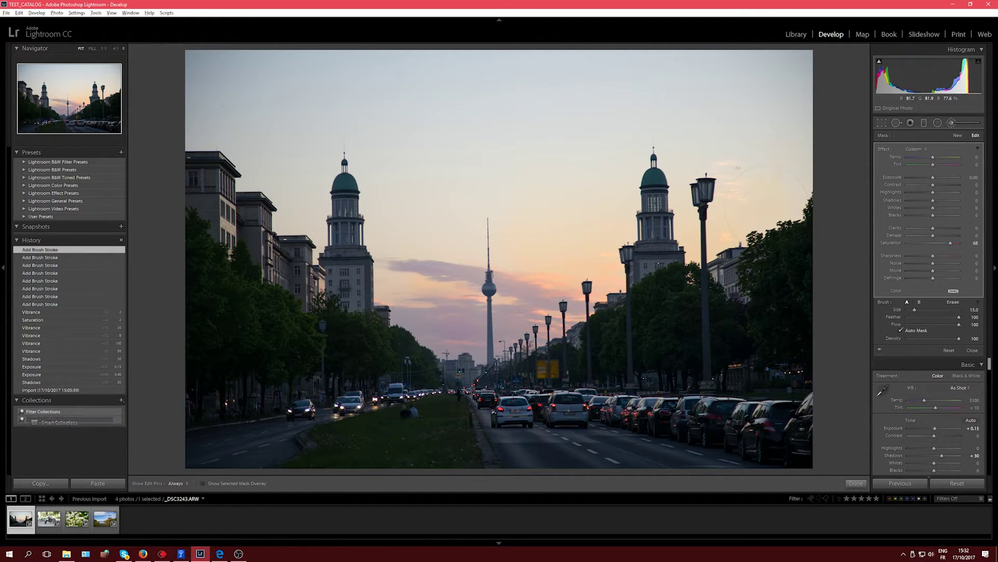
# Paint the saturation brush over the sky around the left domed tower and the low sky beside the TV tower
pyautogui.click(475, 329)
pyautogui.press('h')
pyautogui.moveTo(382, 183); pyautogui.dragTo(353, 203)
pyautogui.press('h')
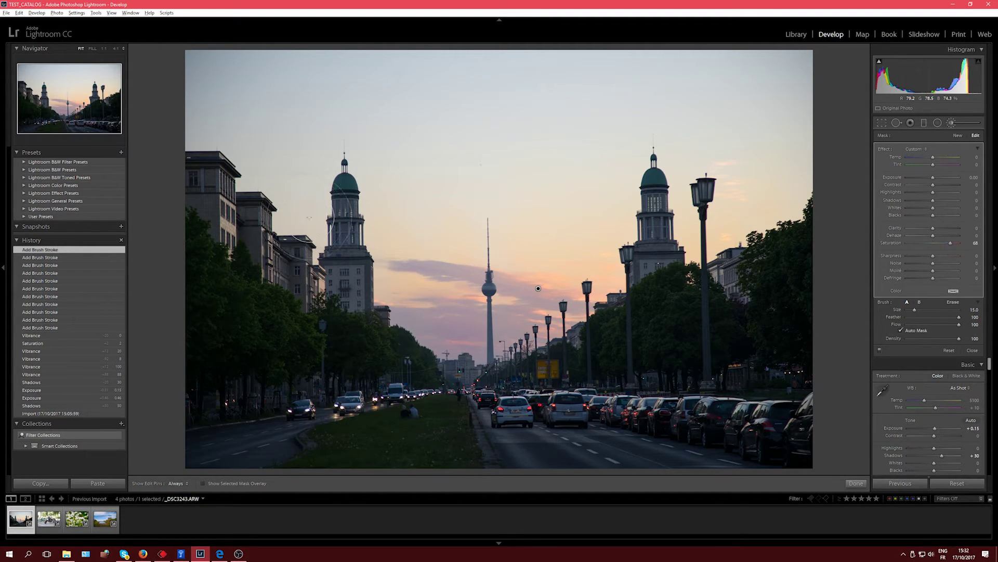
pyautogui.click(309, 218)
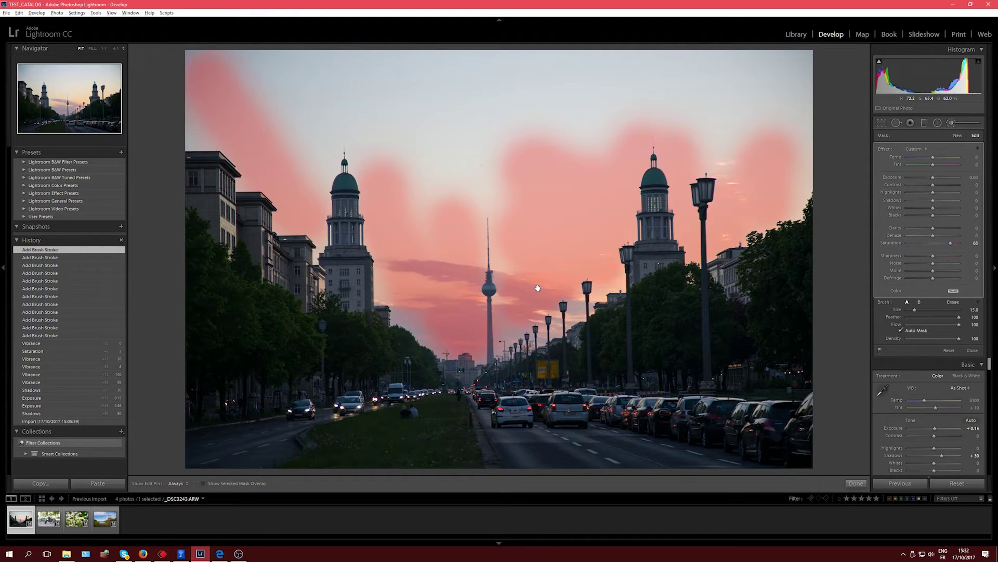
pyautogui.click(404, 309)
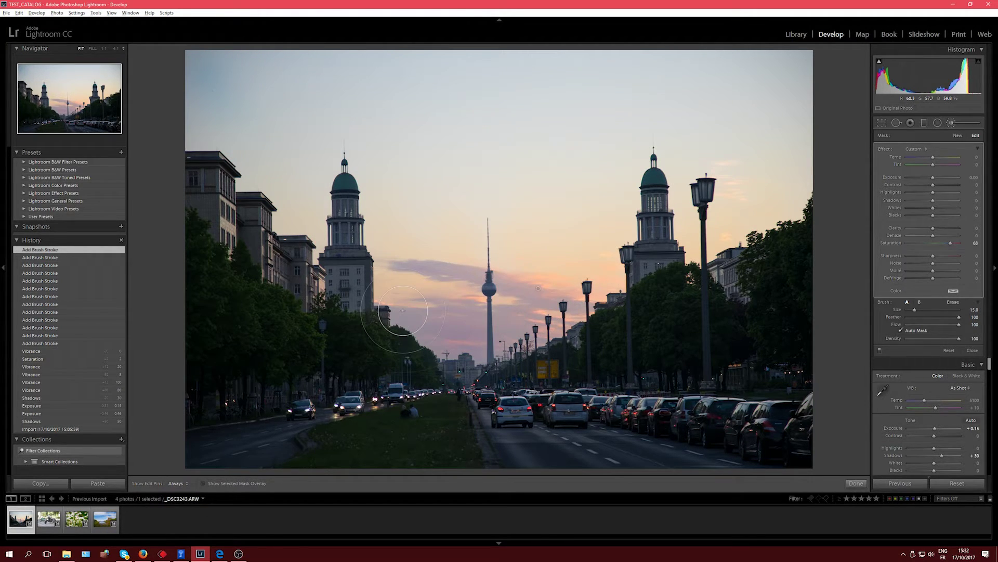
pyautogui.click(465, 341)
pyautogui.press('h')
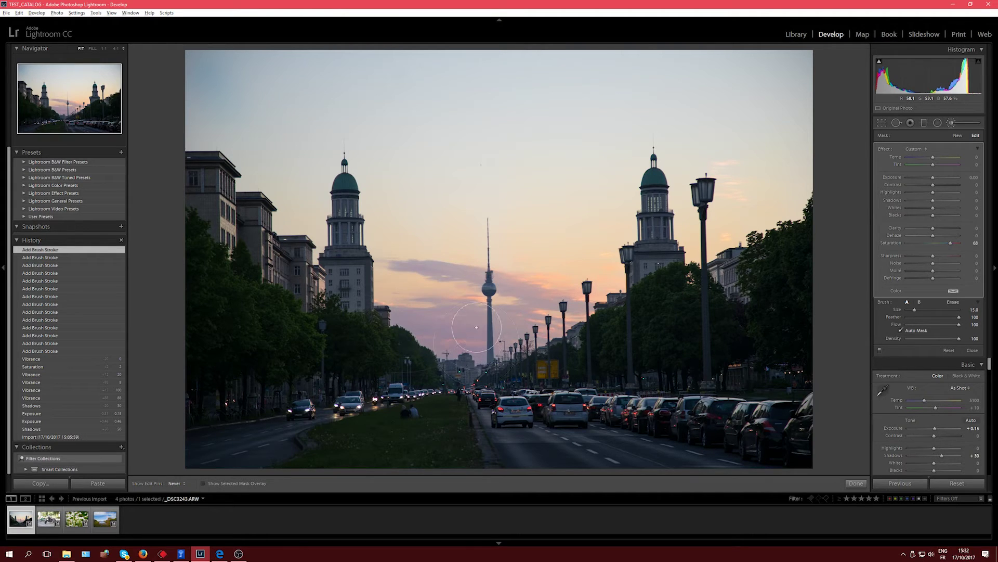
pyautogui.click(477, 327)
pyautogui.press('h')
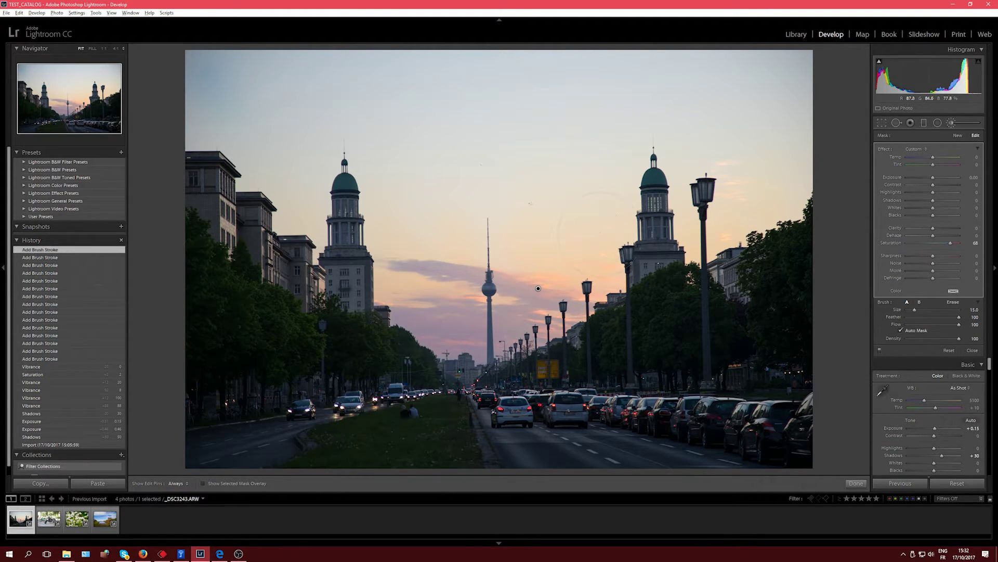
# Cover the upper sky with the saturation brush, working from above the right domed tower across to the left edge
pyautogui.press('h')
pyautogui.moveTo(647, 104); pyautogui.dragTo(558, 193)
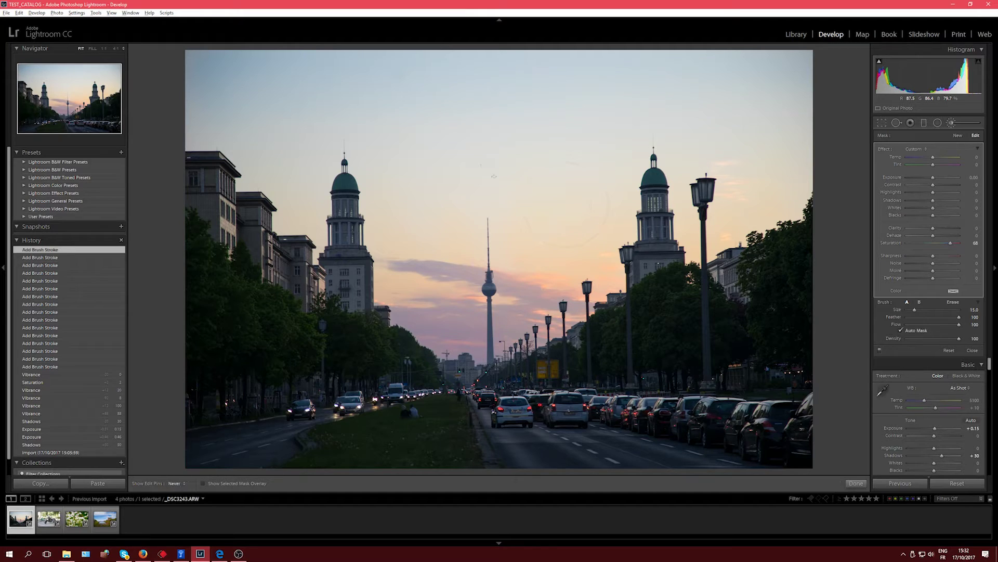
pyautogui.moveTo(400, 164); pyautogui.dragTo(360, 153)
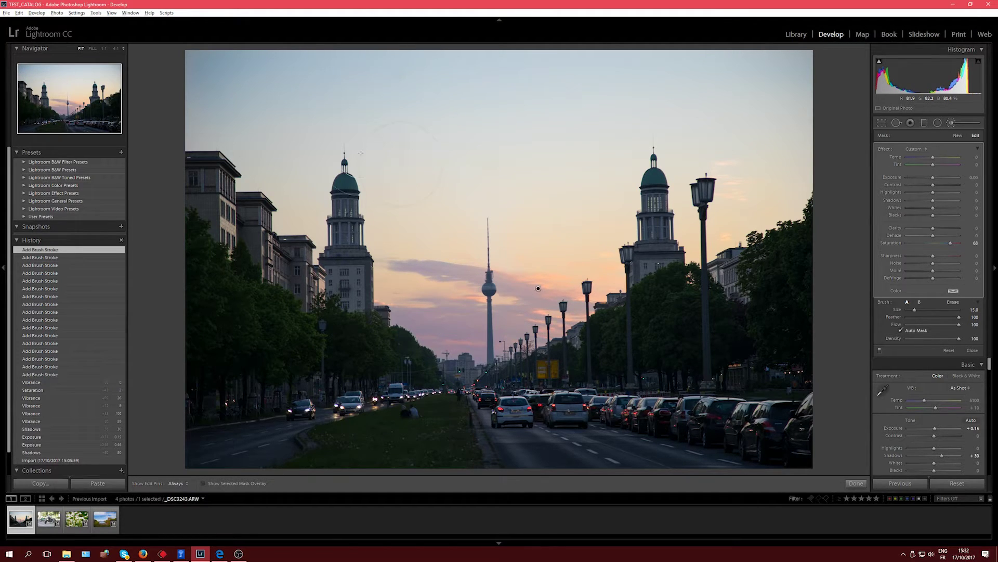
pyautogui.moveTo(304, 183); pyautogui.dragTo(301, 182)
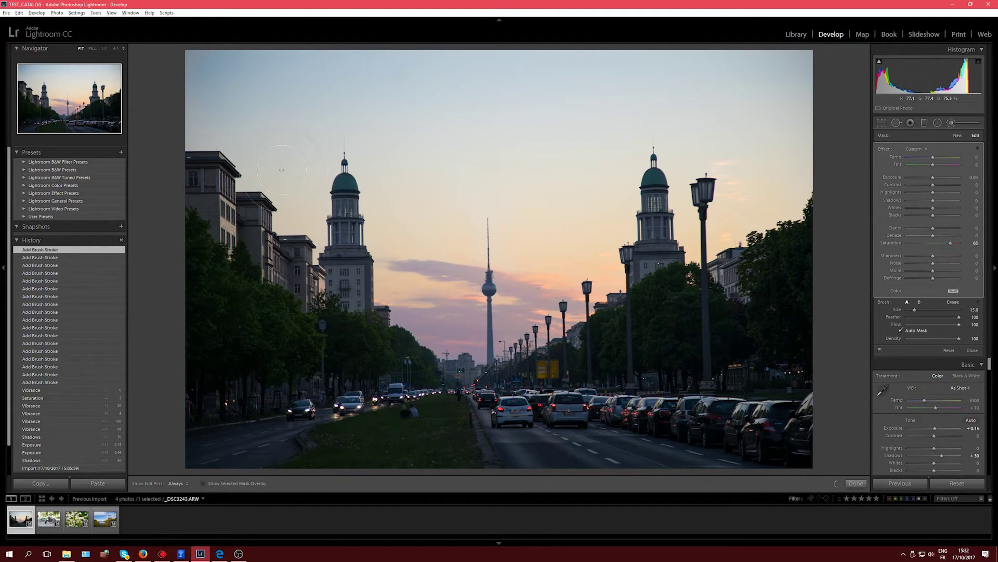
pyautogui.click(190, 127)
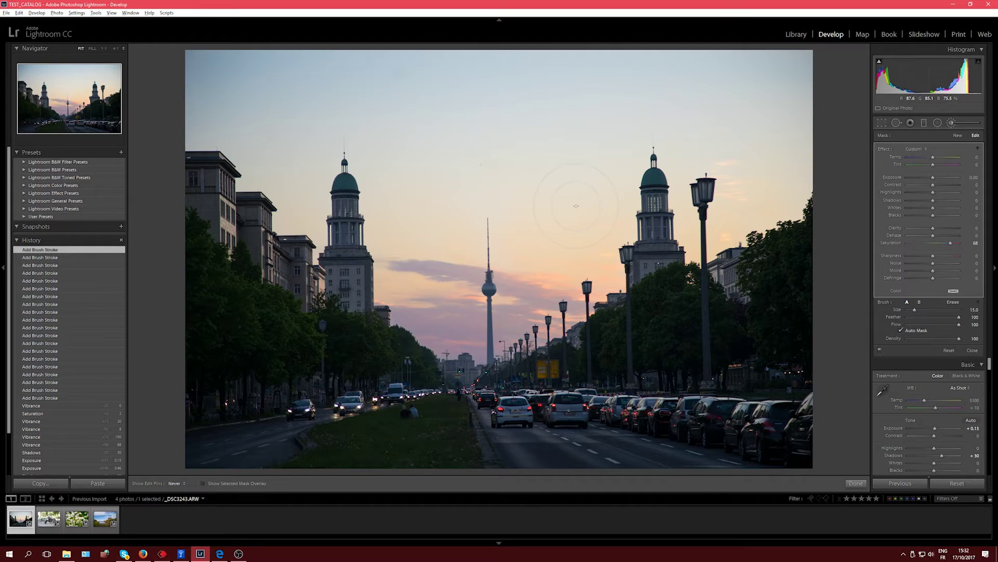
pyautogui.moveTo(520, 201)
pyautogui.mouseDown()
pyautogui.moveTo(481, 229)
pyautogui.moveTo(439, 117)
pyautogui.mouseUp()
# Check the sky coverage with the mask overlay, hide it, and paint the gap above the trees on the right
pyautogui.press('o')
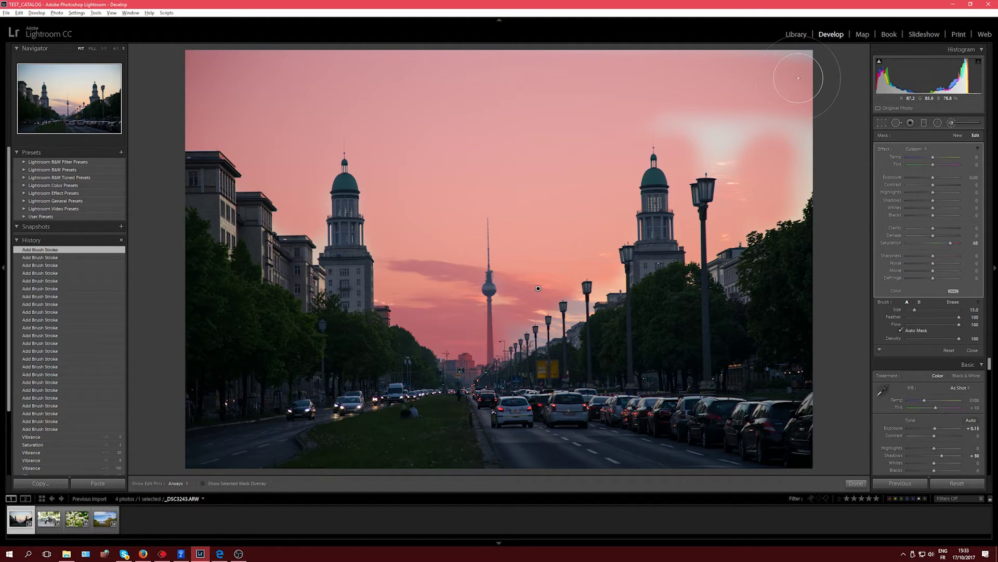
pyautogui.press('o')
pyautogui.moveTo(789, 167); pyautogui.dragTo(764, 173)
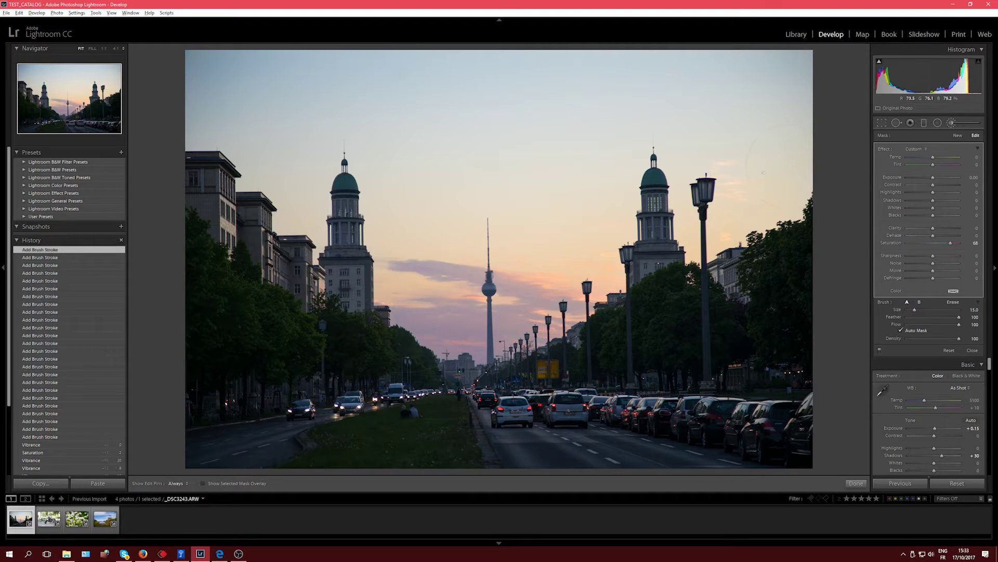
pyautogui.click(764, 173)
# Set the sky brush's Saturation to 80 and its Exposure to -0.49
pyautogui.moveTo(951, 243)
pyautogui.mouseDown()
pyautogui.moveTo(939, 242)
pyautogui.moveTo(963, 244)
pyautogui.moveTo(954, 243)
pyautogui.mouseUp()
pyautogui.moveTo(933, 177); pyautogui.dragTo(930, 177)
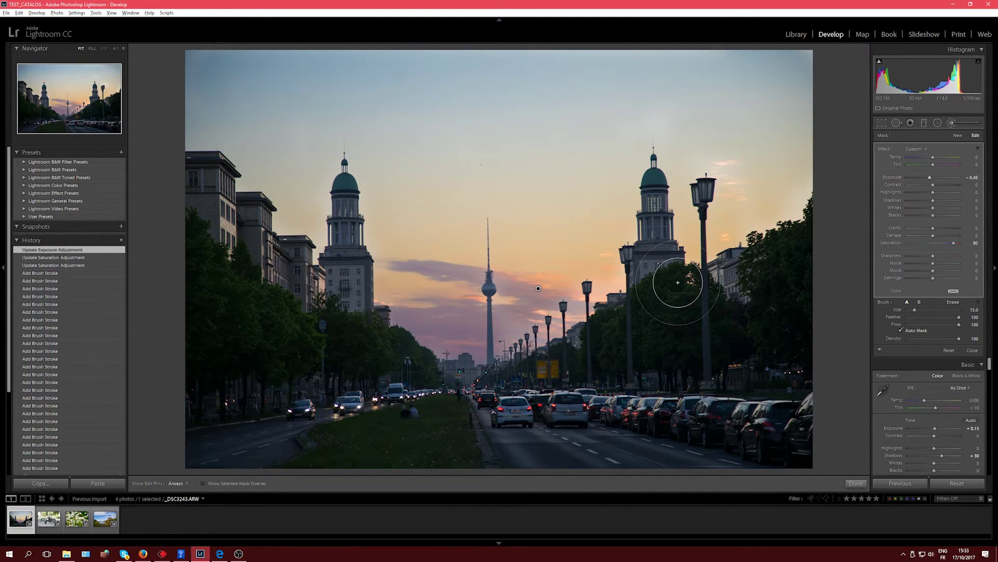
# Paint more of the low sky along the right treeline and around the TV tower into the sky mask
pyautogui.moveTo(677, 282); pyautogui.dragTo(538, 331)
pyautogui.press('h')
pyautogui.press('h')
pyautogui.moveTo(538, 331); pyautogui.dragTo(524, 329)
pyautogui.press('h')
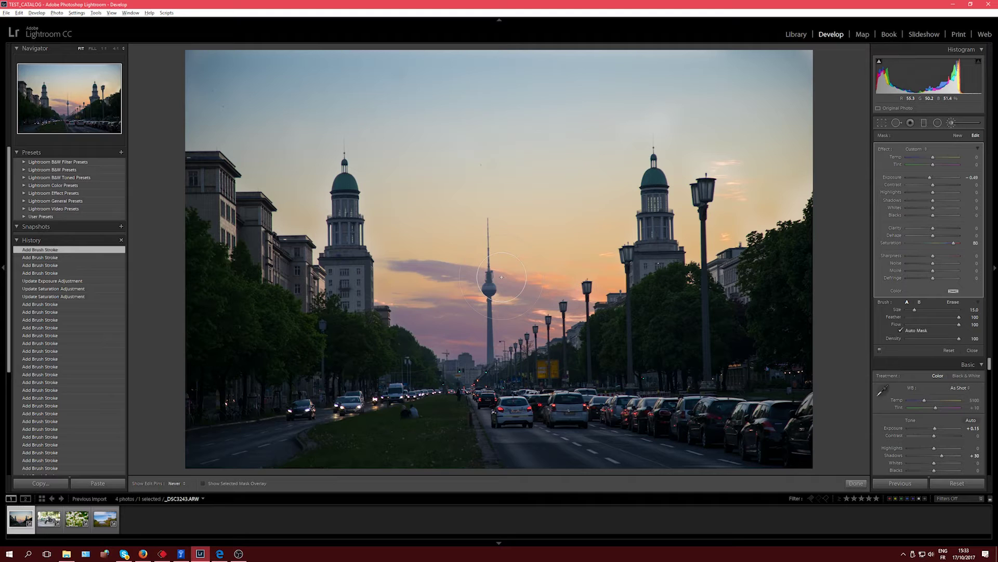
pyautogui.click(501, 277)
# Extend the sky mask over the upper-left sky, beside the left buildings, and around the tall street lamp on the right
pyautogui.moveTo(370, 237)
pyautogui.mouseDown()
pyautogui.moveTo(316, 166)
pyautogui.moveTo(276, 223)
pyautogui.moveTo(204, 148)
pyautogui.moveTo(196, 57)
pyautogui.mouseUp()
pyautogui.press('h')
pyautogui.click(276, 223)
pyautogui.click(720, 188)
pyautogui.press('h')
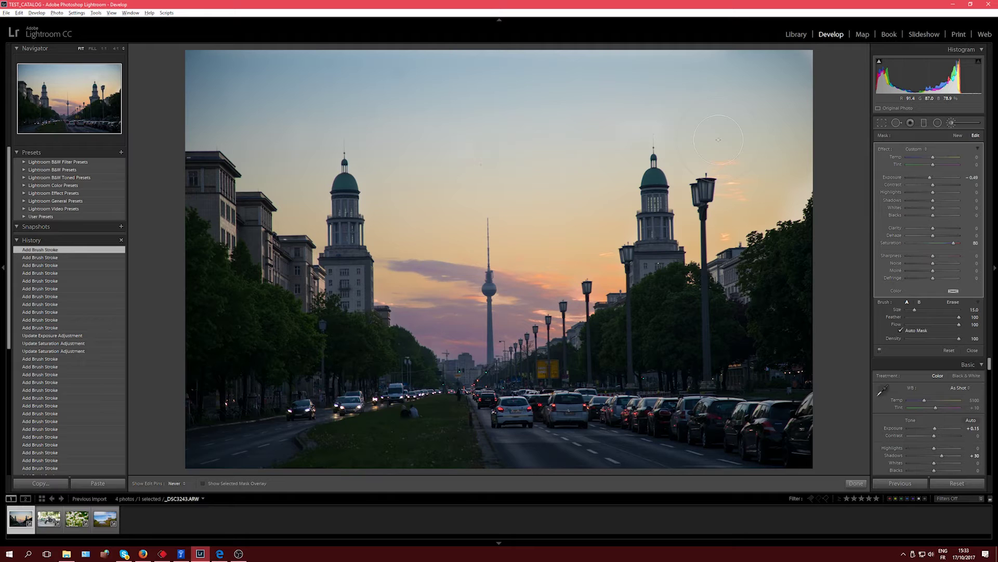
pyautogui.click(778, 208)
pyautogui.moveTo(718, 140)
pyautogui.mouseDown()
pyautogui.moveTo(779, 208)
pyautogui.moveTo(767, 187)
pyautogui.mouseUp()
pyautogui.press('h')
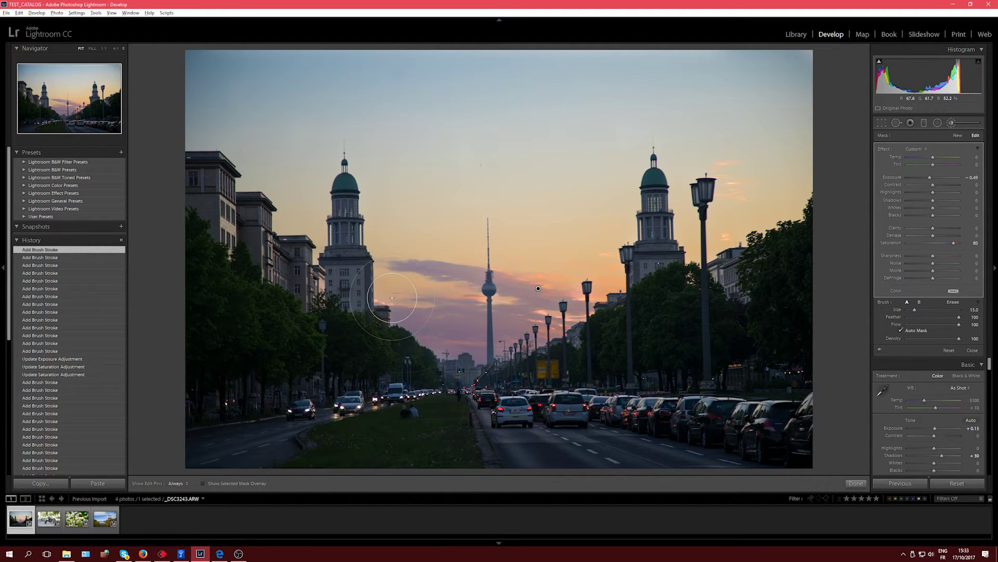
# Create a new brush adjustment with Saturation 68 and size 11, and paint over both domed towers
pyautogui.click(957, 135)
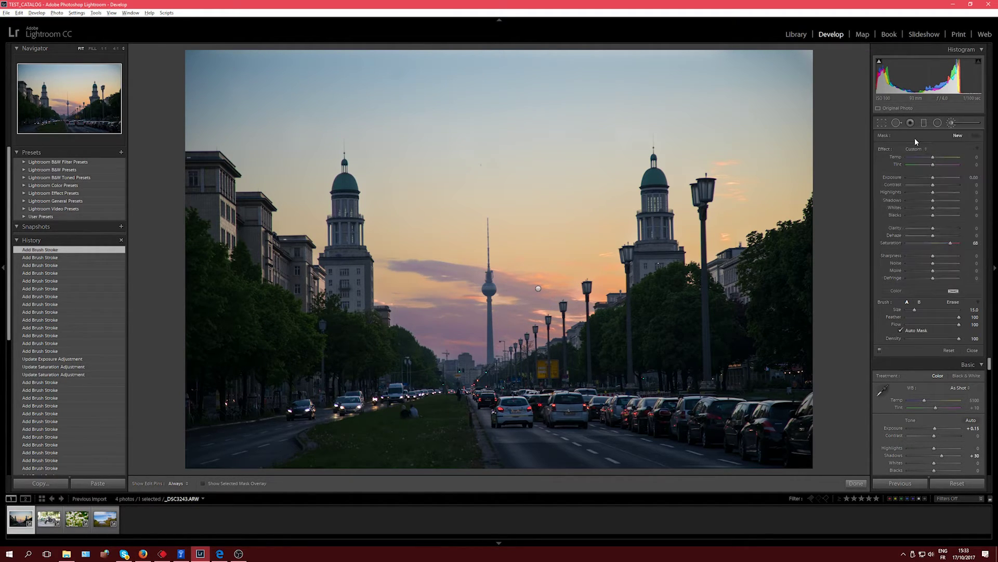
pyautogui.scroll(-4, 656, 232)
pyautogui.press('h')
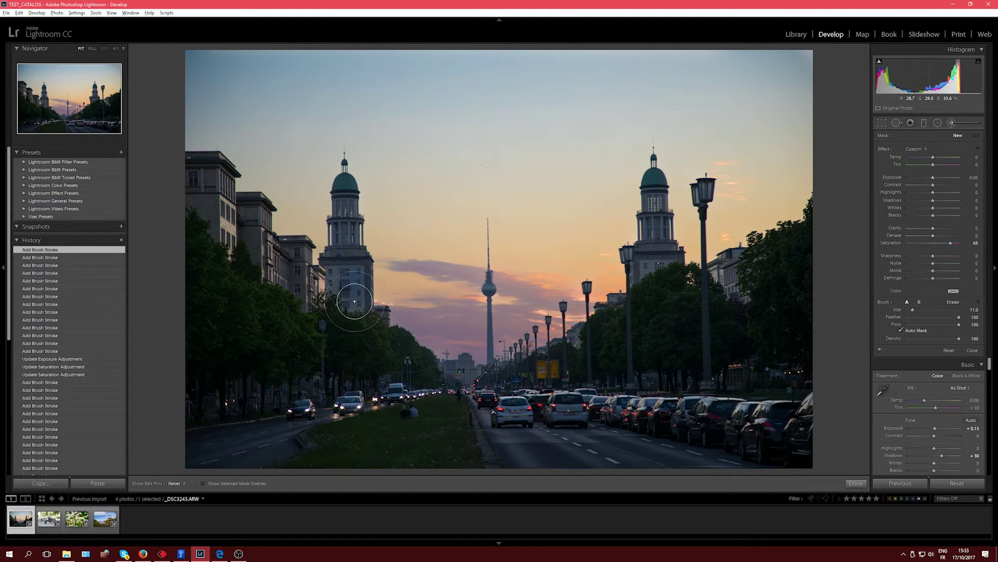
pyautogui.moveTo(342, 242)
pyautogui.mouseDown()
pyautogui.moveTo(342, 200)
pyautogui.moveTo(357, 253)
pyautogui.moveTo(333, 269)
pyautogui.moveTo(357, 301)
pyautogui.mouseUp()
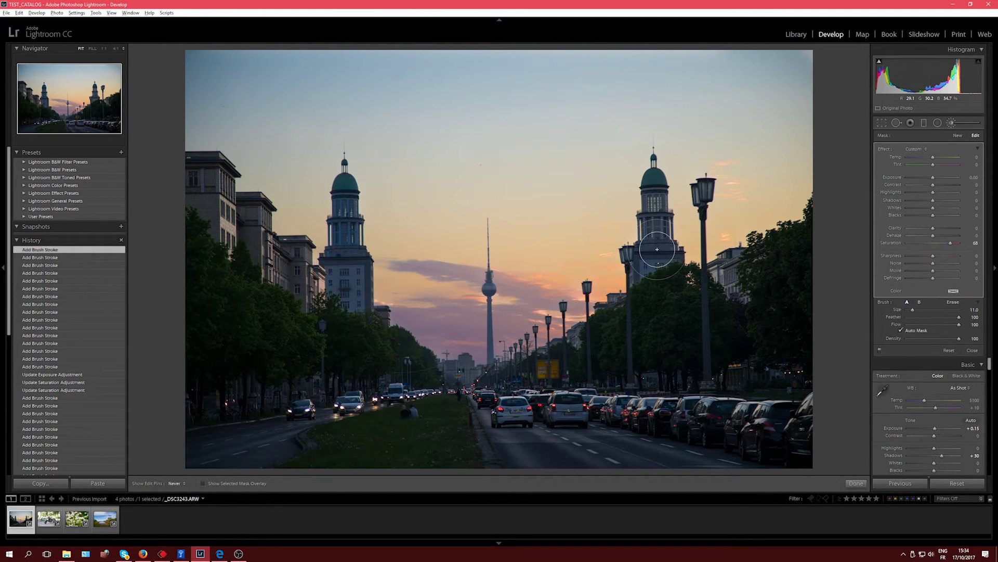
pyautogui.moveTo(652, 211); pyautogui.dragTo(654, 260)
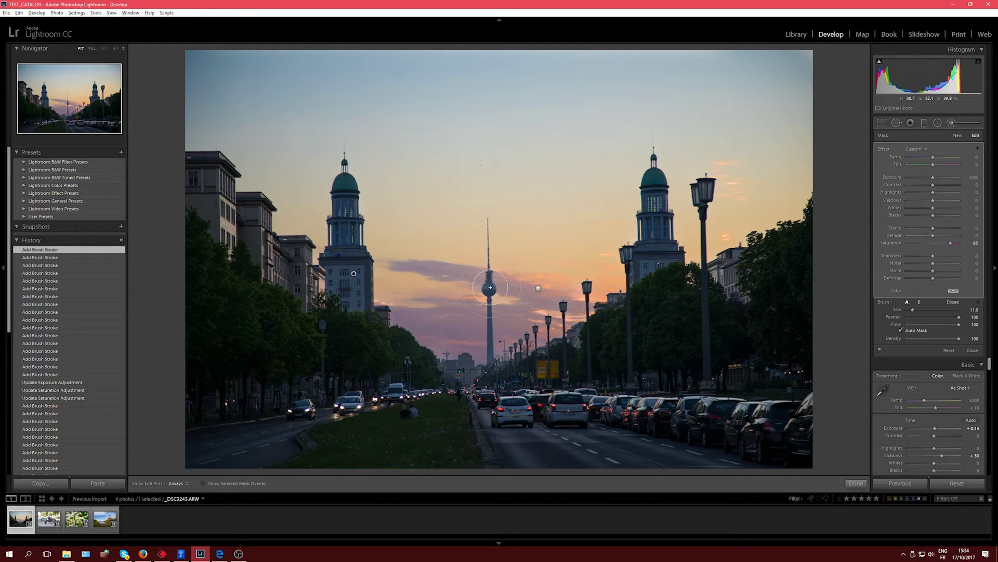
# Paint the TV tower into the building mask, undo that stroke, and repaint the tower with a smaller brush
pyautogui.moveTo(491, 296); pyautogui.dragTo(488, 365)
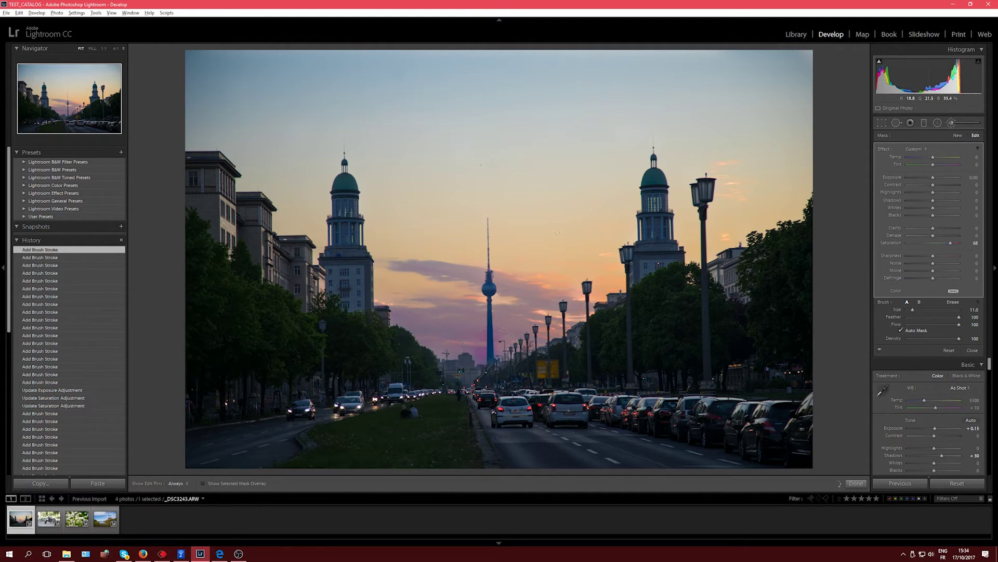
pyautogui.hotkey('ctrl', 'z')
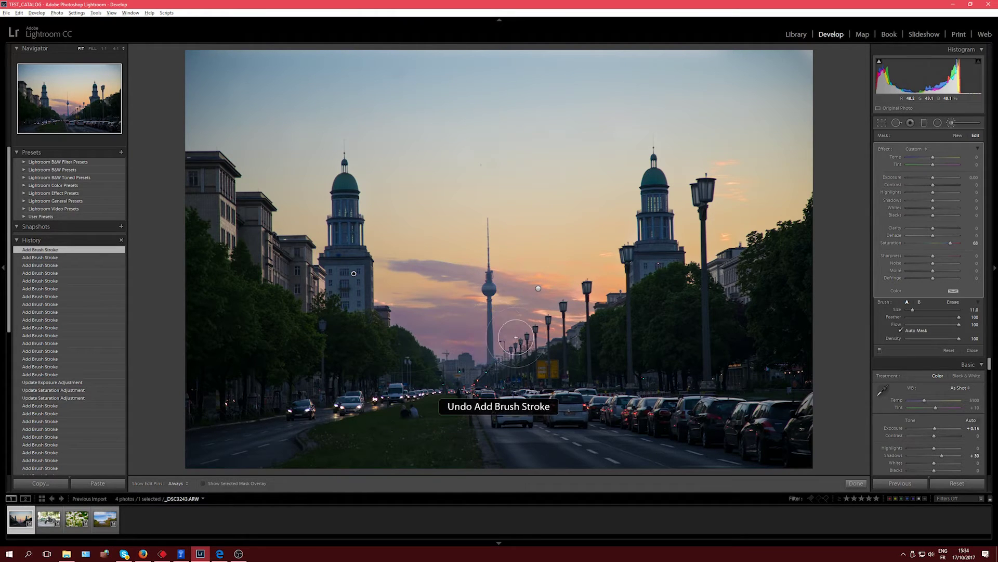
pyautogui.scroll(-4, 494, 312)
pyautogui.moveTo(488, 294); pyautogui.dragTo(489, 351)
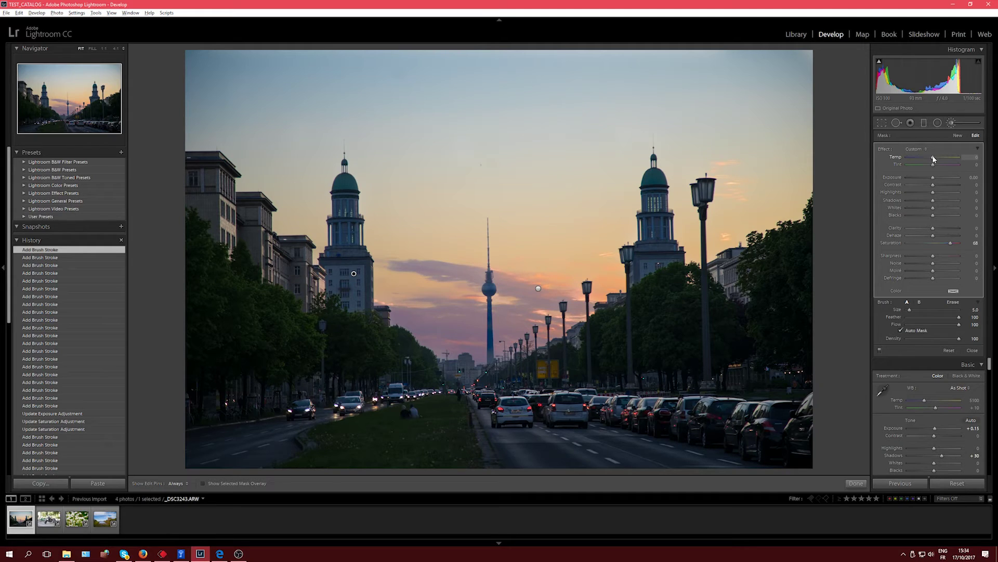
# Set the building brush's Saturation to 100 and its Temp to 17
pyautogui.moveTo(933, 159); pyautogui.dragTo(936, 158)
pyautogui.moveTo(951, 243); pyautogui.dragTo(974, 243)
pyautogui.moveTo(940, 157); pyautogui.dragTo(938, 156)
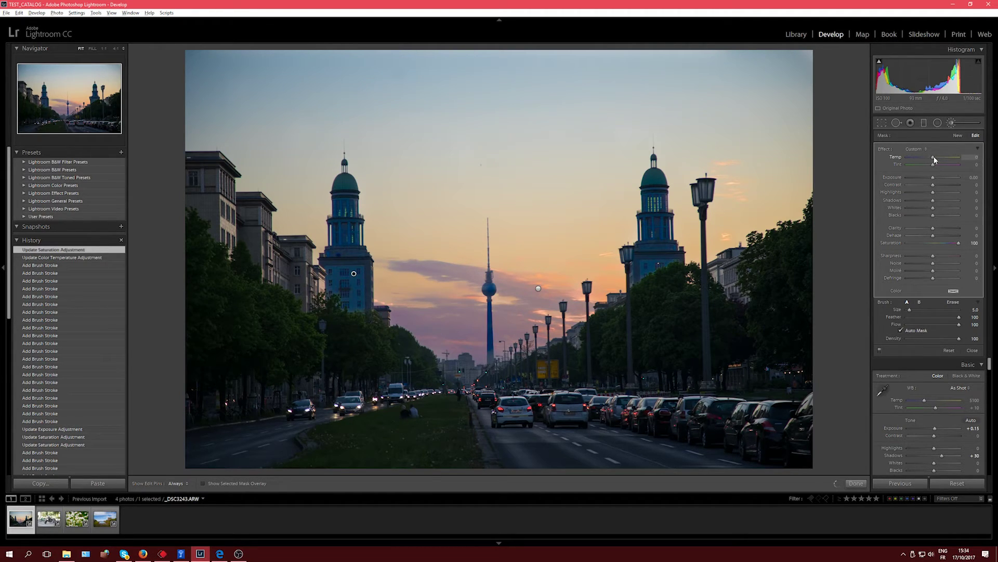
pyautogui.moveTo(934, 159); pyautogui.dragTo(940, 158)
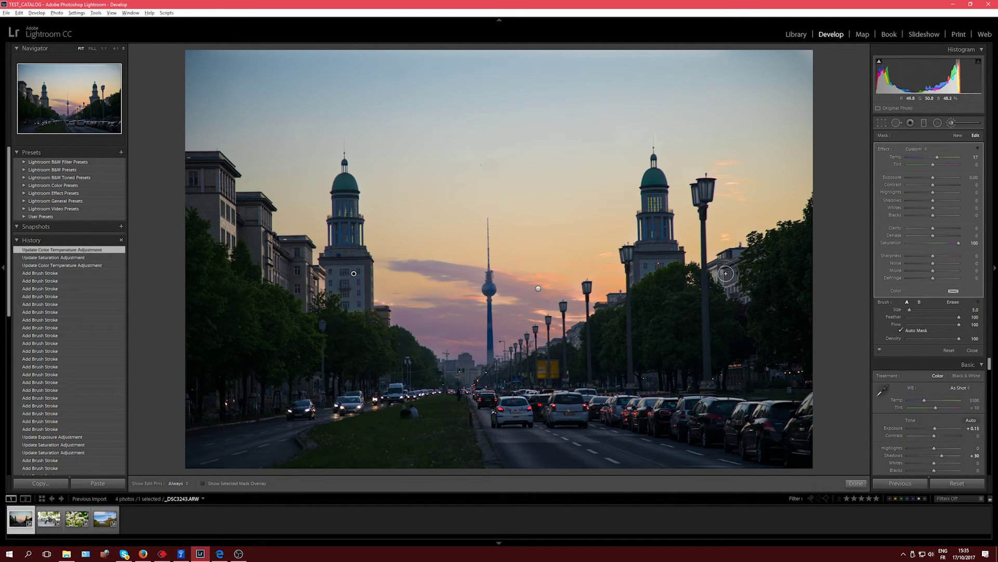
# Paint the distant buildings at the end of the street into the building mask, and start a new brush adjustment at size 11
pyautogui.moveTo(510, 367)
pyautogui.mouseDown()
pyautogui.moveTo(490, 355)
pyautogui.moveTo(512, 337)
pyautogui.moveTo(480, 379)
pyautogui.moveTo(457, 363)
pyautogui.moveTo(452, 388)
pyautogui.mouseUp()
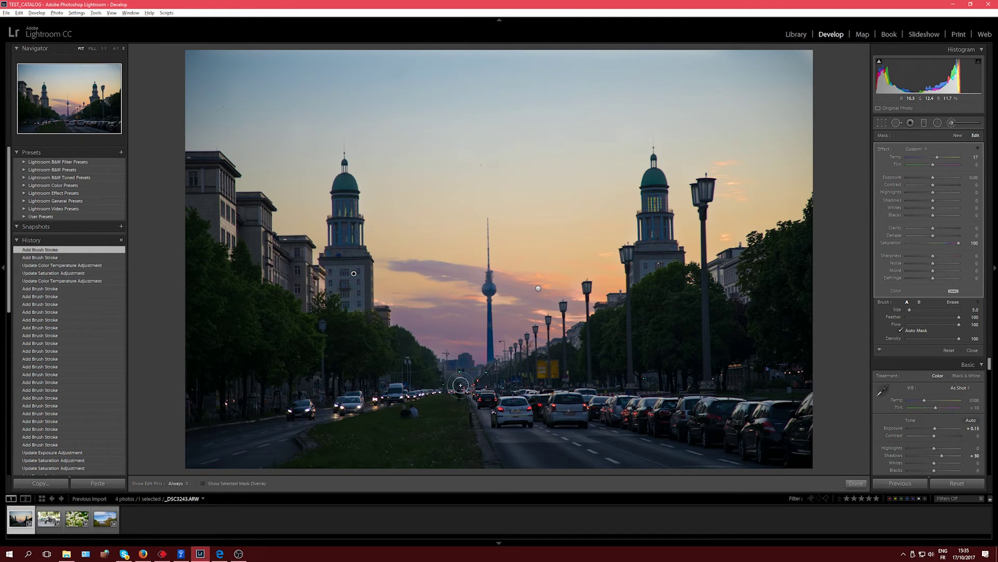
pyautogui.click(958, 136)
pyautogui.scroll(6, 244, 328)
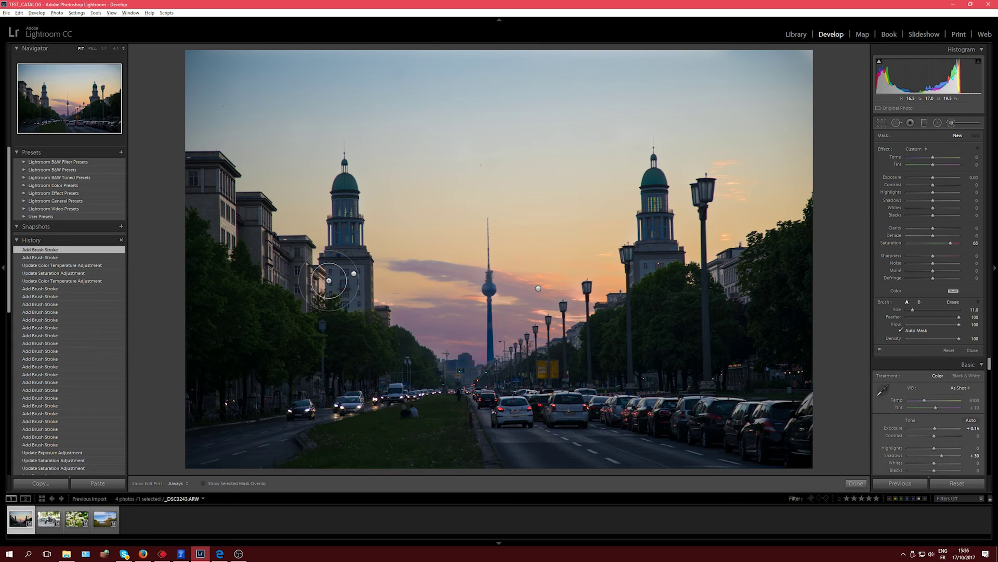
# Switch to the Edge browser window with the photographer's website
pyautogui.click(220, 554)
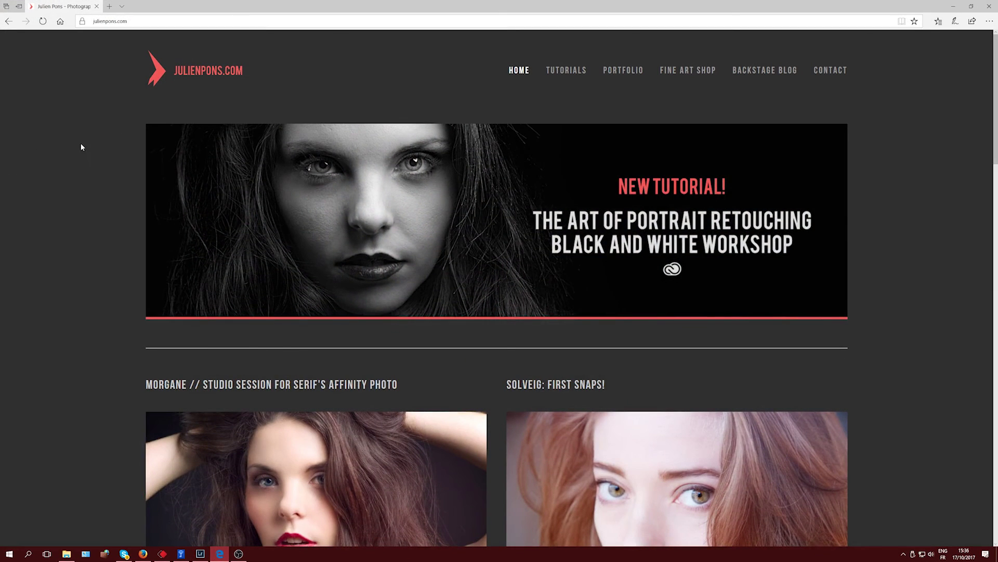